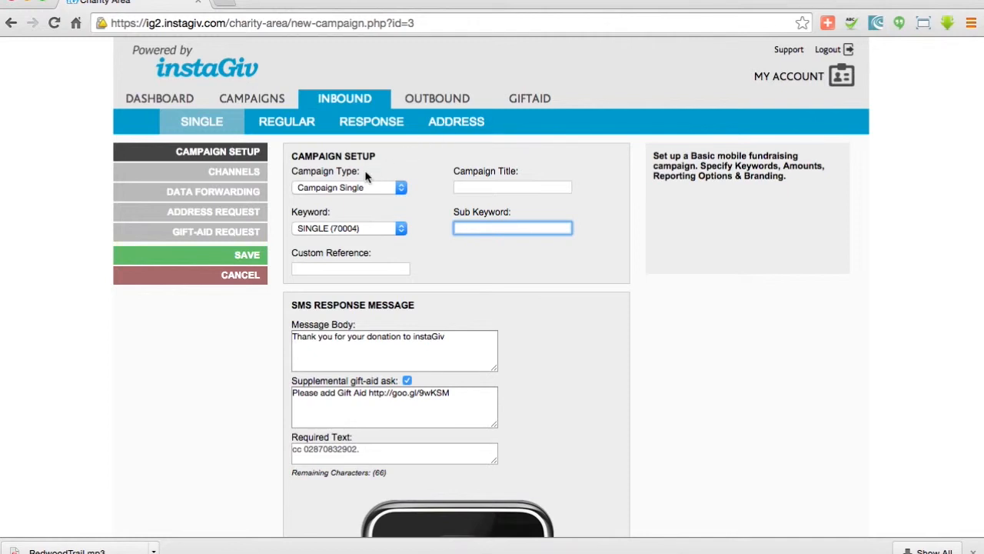
Enter "Test January" as the campaign title
left_click(466, 188)
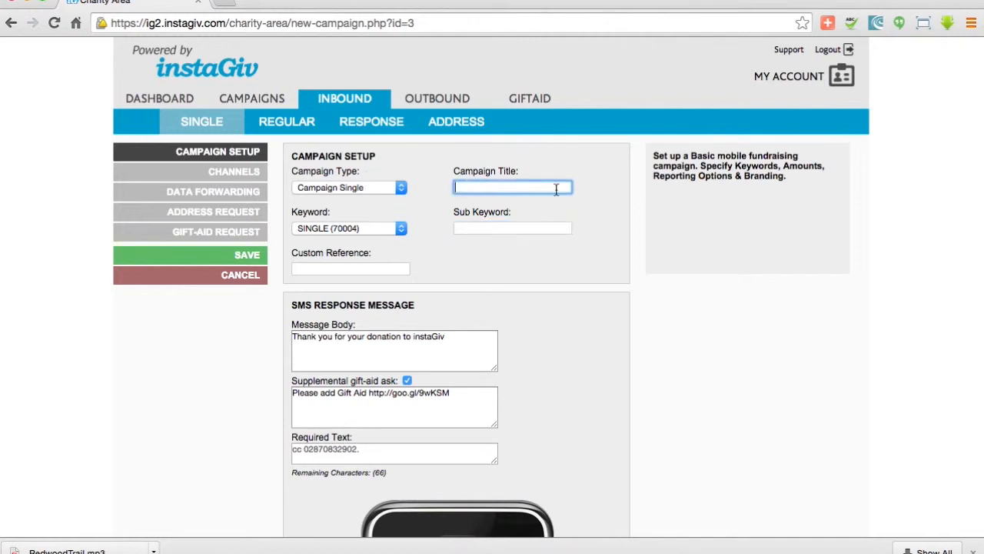
type("Test January")
Review the keyword options and the SMS response message fields with their phone preview
left_click(384, 229)
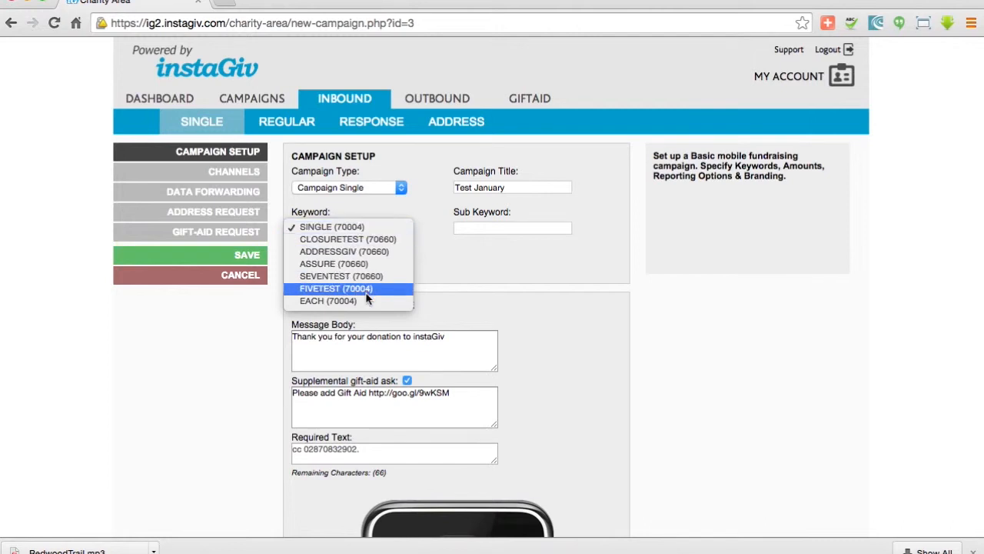
left_click(365, 229)
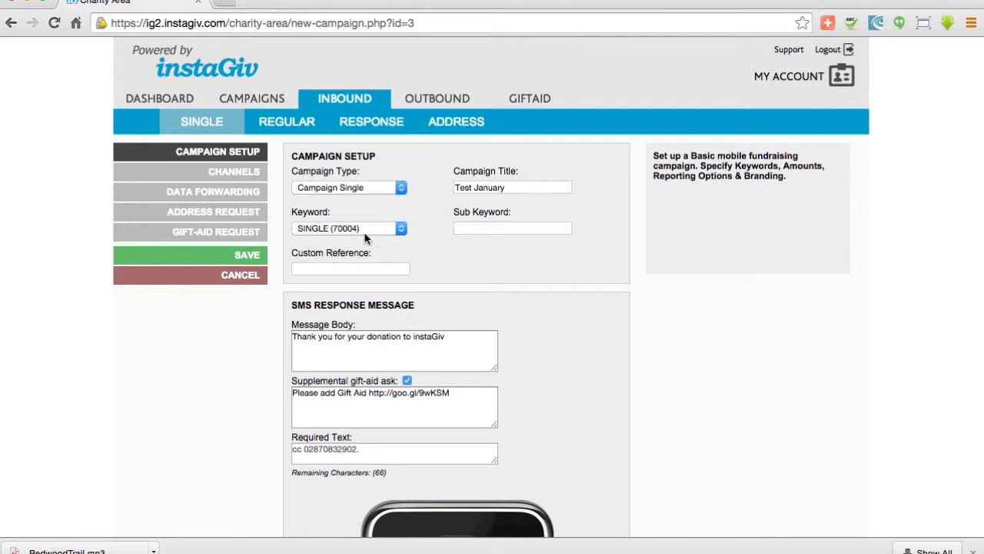
left_click(362, 267)
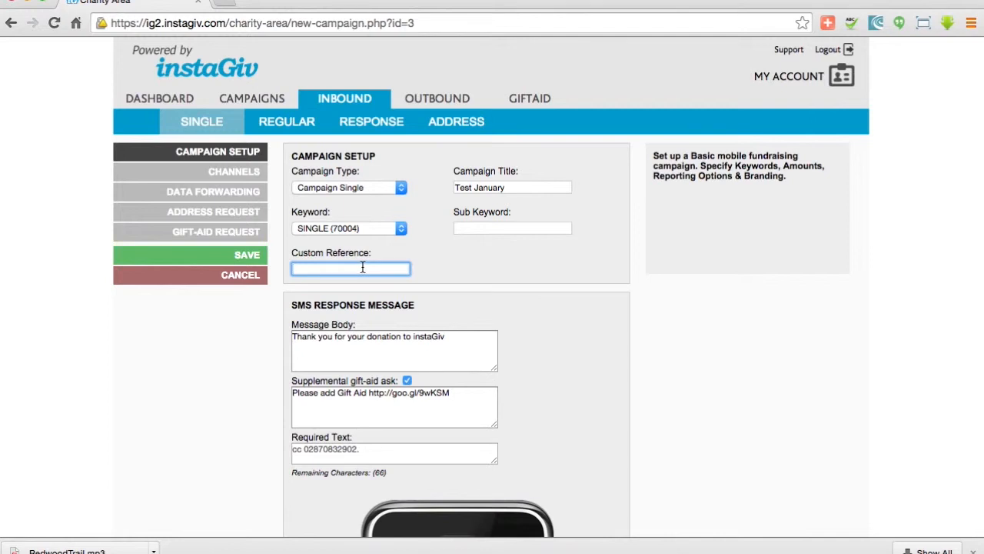
scroll(461, 277, "down", 2)
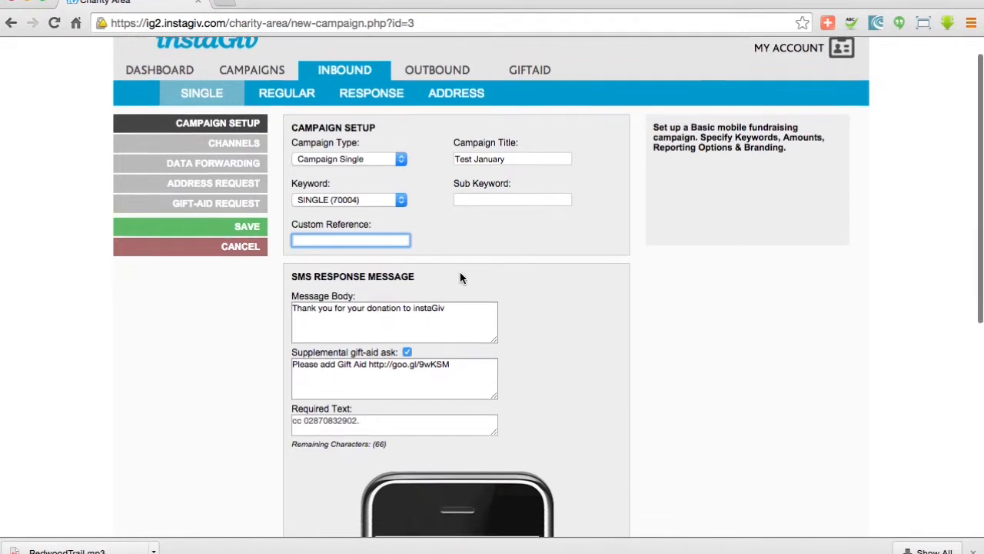
scroll(460, 277, "down", 2)
scroll(461, 278, "down", 2)
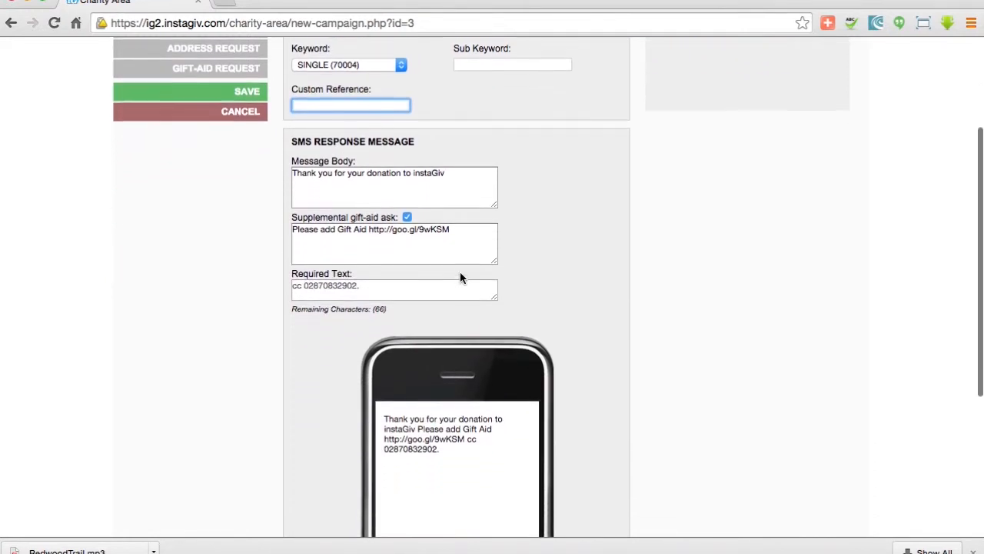
scroll(460, 277, "down", 2)
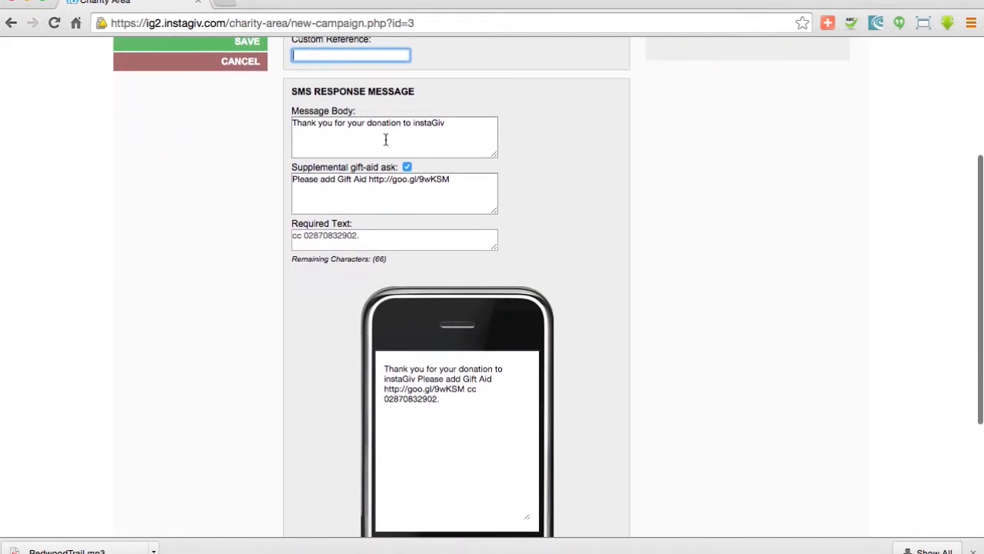
scroll(386, 139, "up", 1)
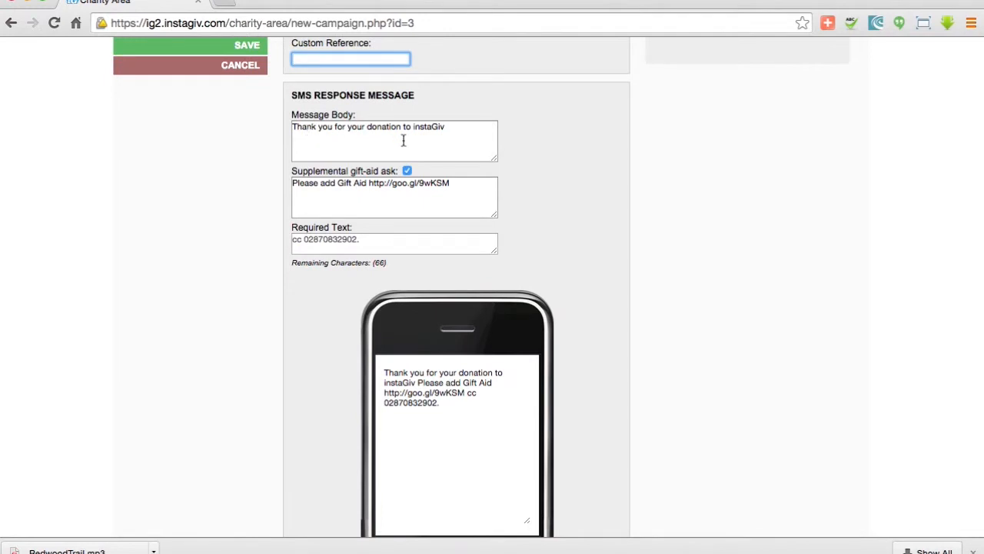
scroll(403, 141, "up", 5)
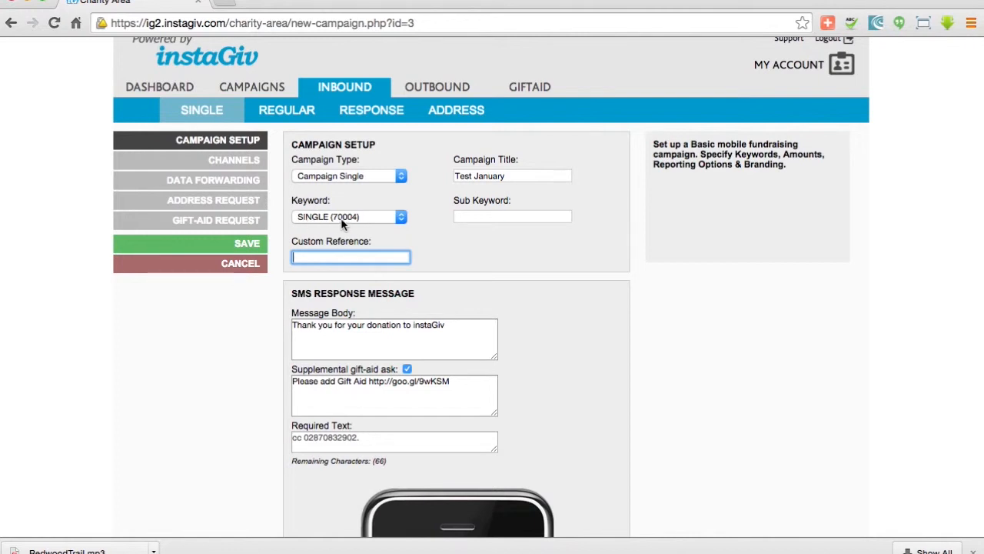
scroll(450, 238, "down", 10)
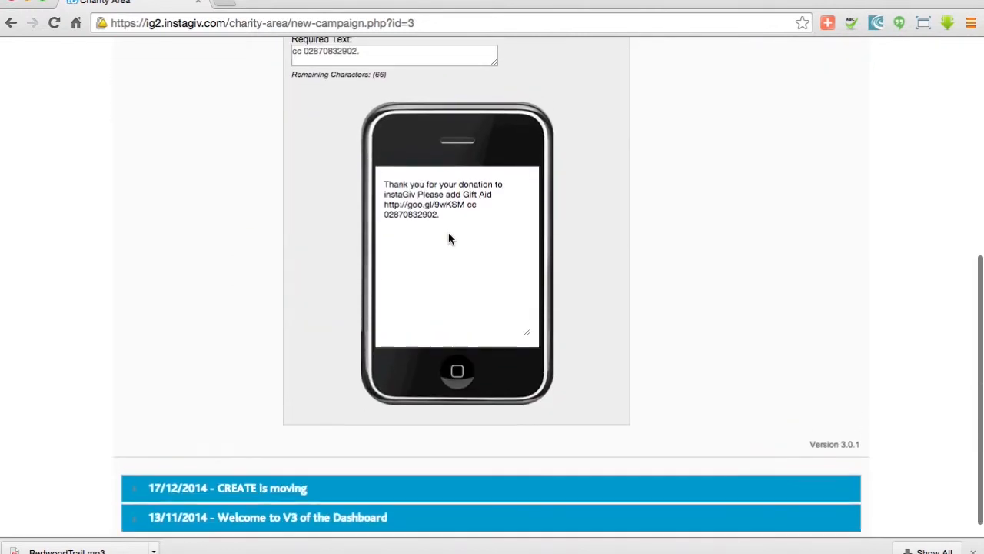
scroll(450, 238, "up", 3)
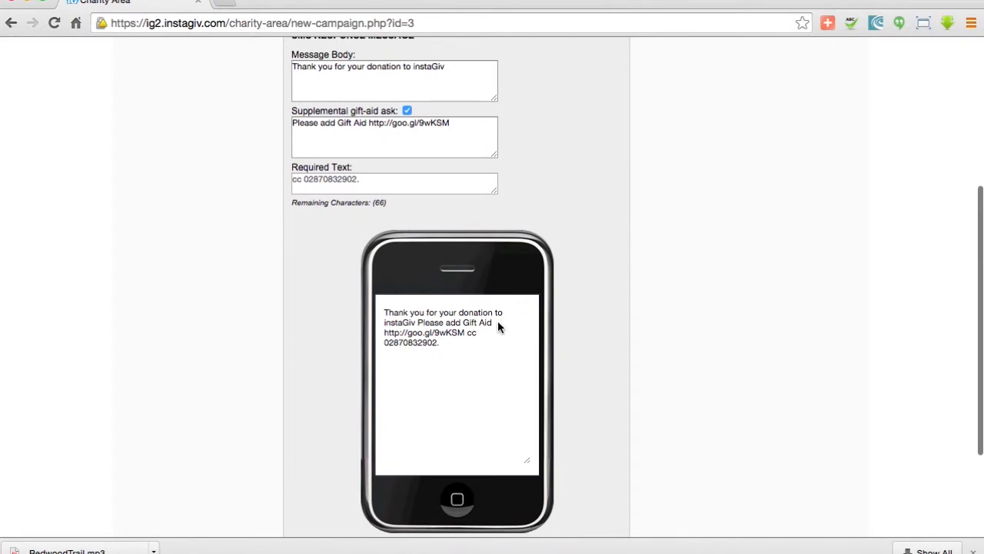
scroll(450, 308, "up", 2)
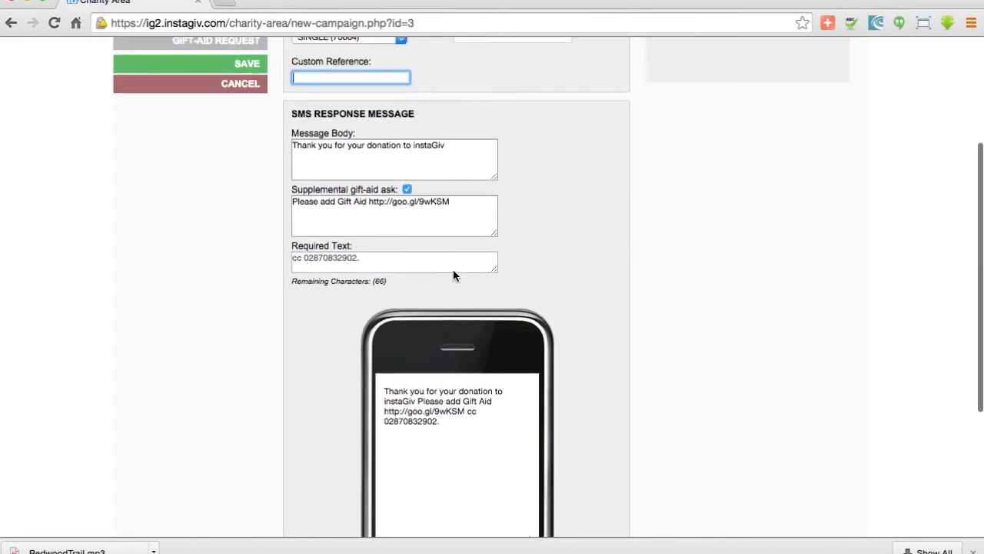
Replace "instaGiv" in the message body with "YOUR CHARITY"
double_click(431, 145)
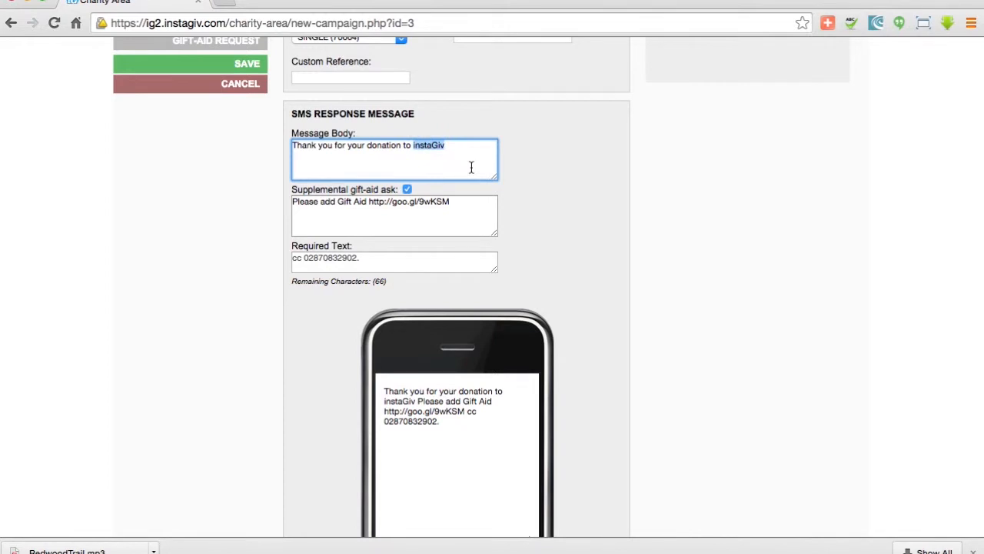
type("YOUR CHAI")
key("BackSpace")
type("RITY")
Examine the gift-aid link, required text and remaining-character count in the message preview
scroll(483, 212, "up", 1)
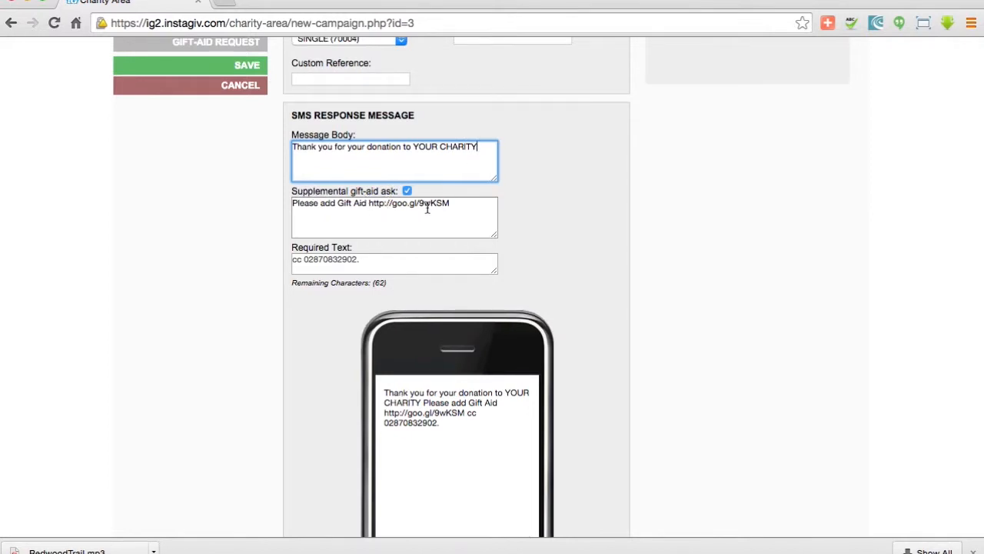
left_click_drag(452, 204, 368, 205)
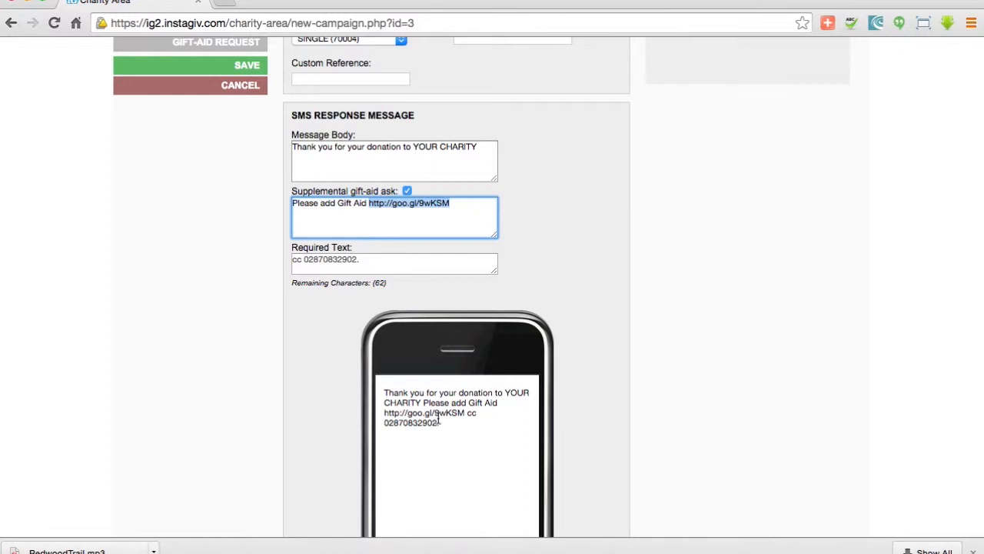
left_click(339, 263)
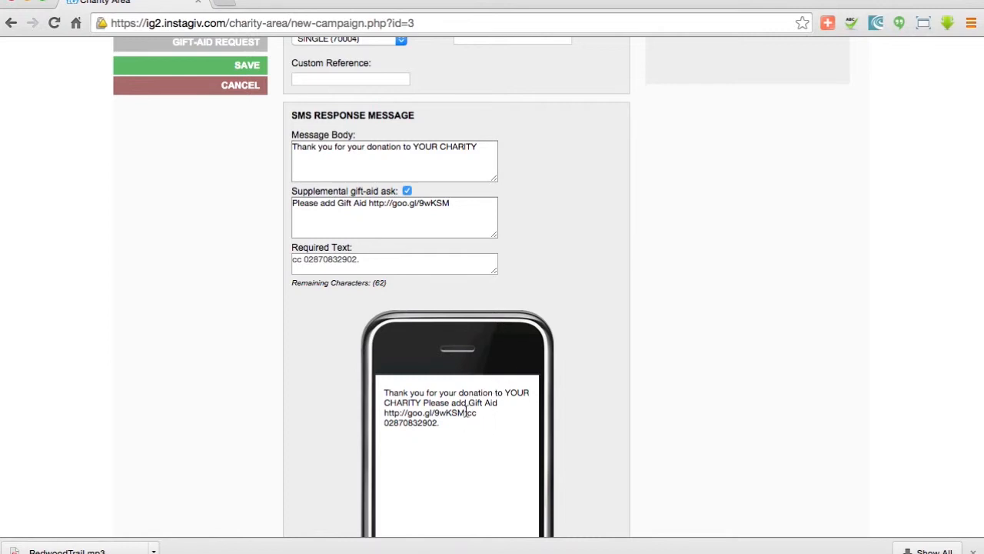
scroll(466, 416, "down", 2)
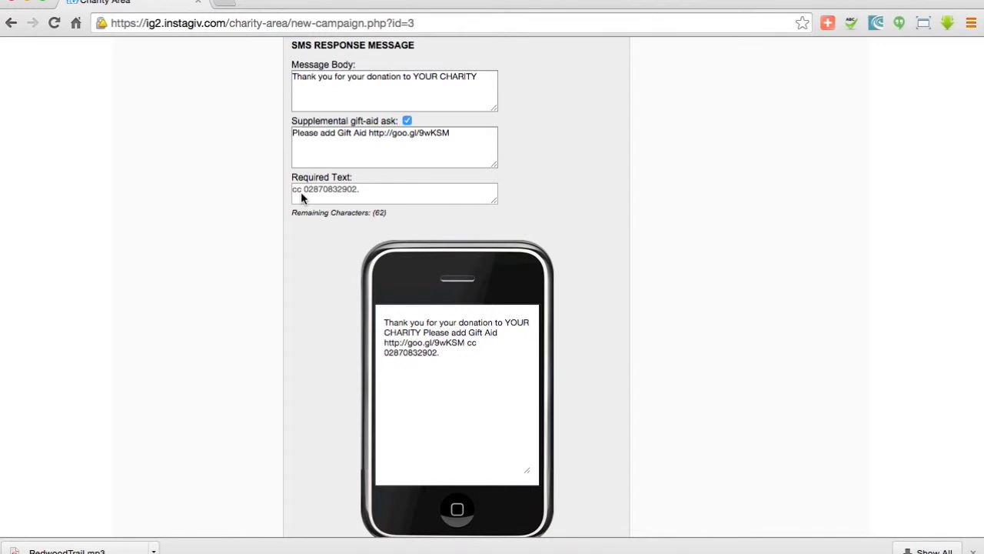
left_click_drag(393, 217, 287, 213)
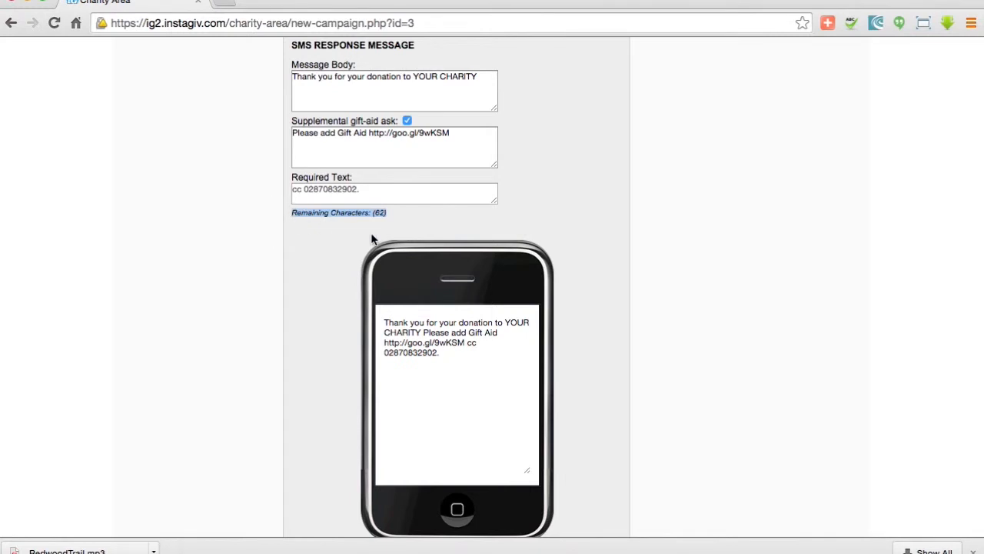
scroll(348, 233, "down", 5)
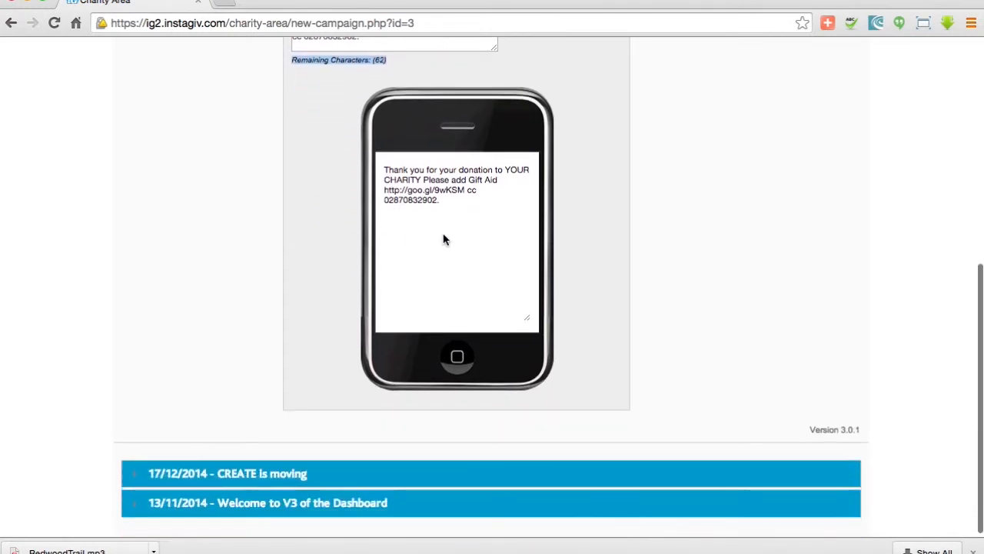
scroll(450, 240, "up", 1)
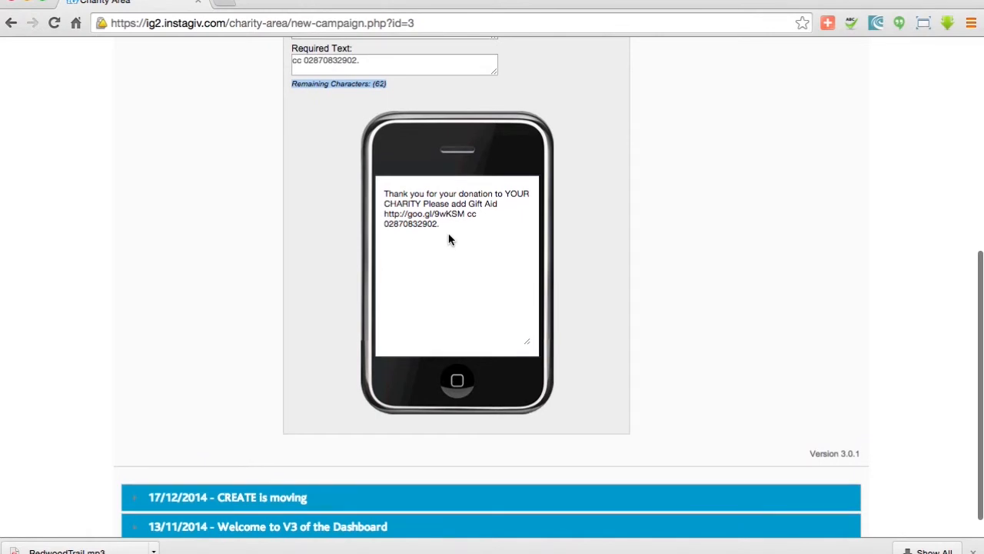
scroll(450, 240, "up", 10)
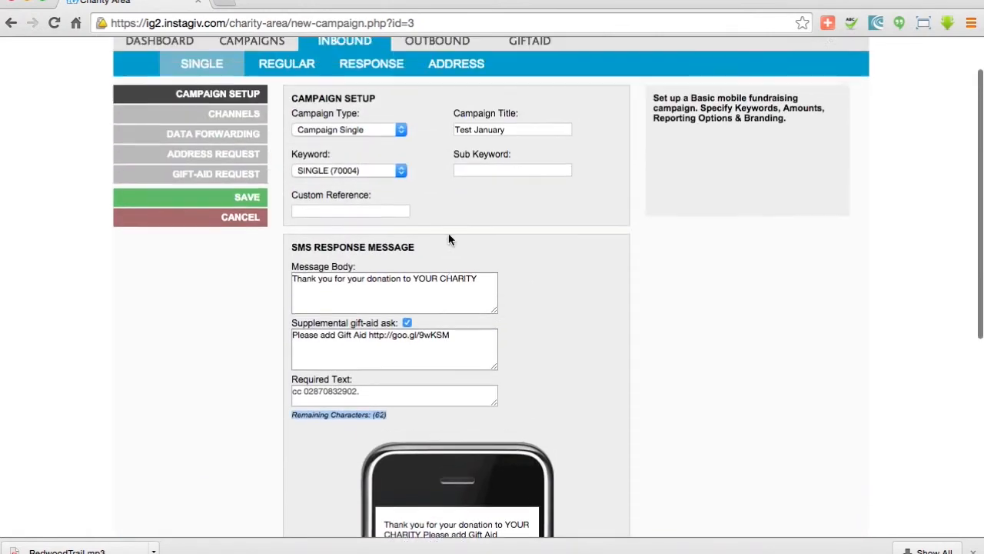
Append " - URL - YOUTUBE" to the end of the message body
left_click(483, 291)
type("- URL ")
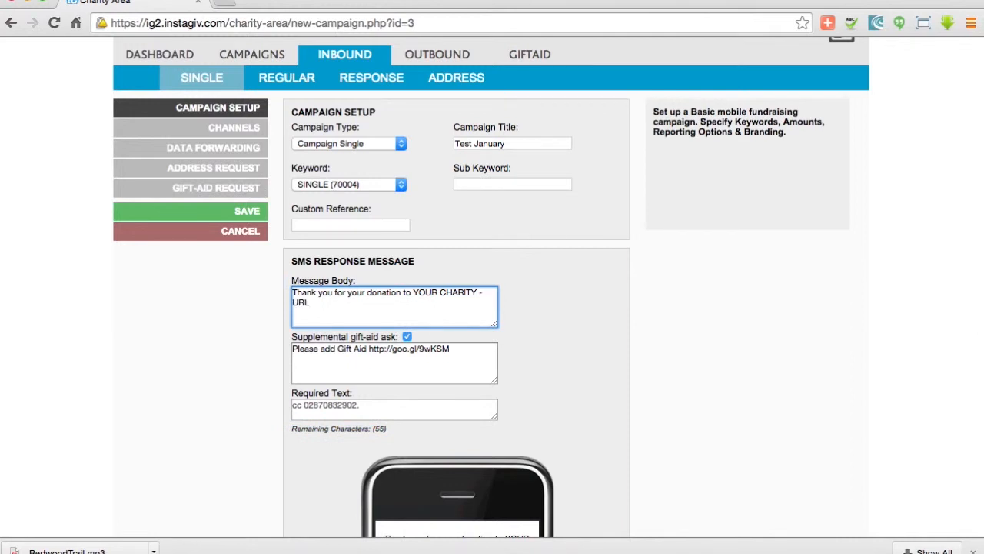
type("- YOUTUBE")
Open the Channels section and add a marketing channel named "Bus Stop"
scroll(517, 292, "down", 1)
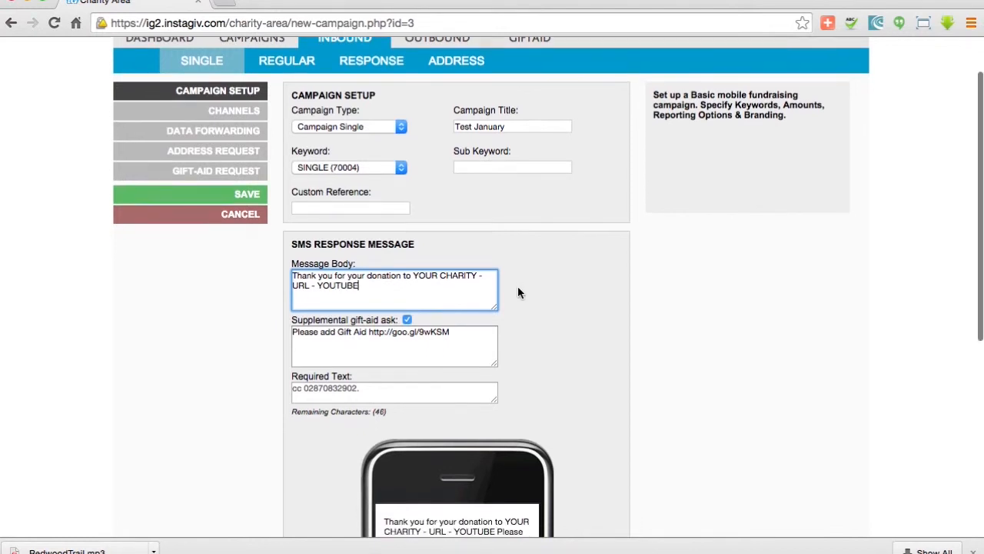
scroll(518, 293, "down", 3)
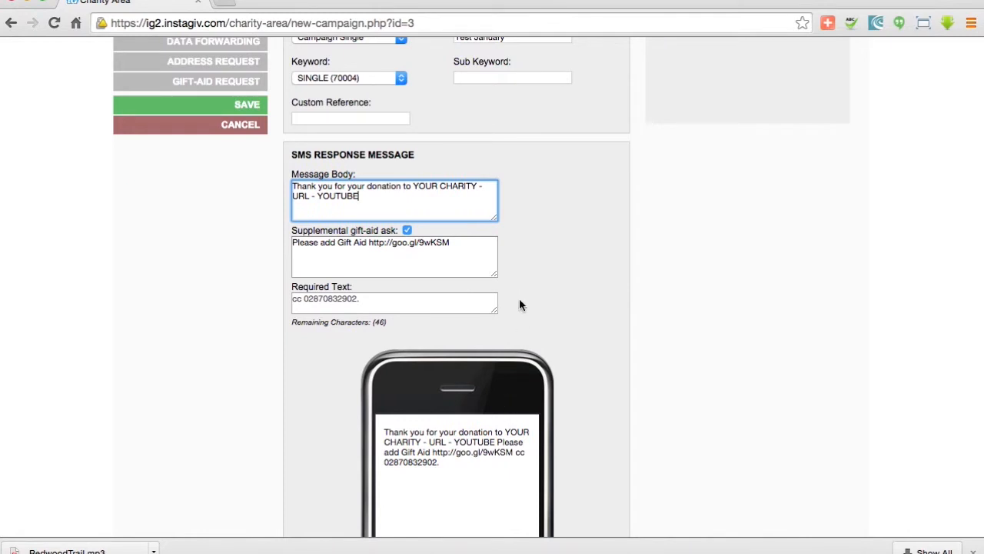
scroll(519, 305, "up", 2)
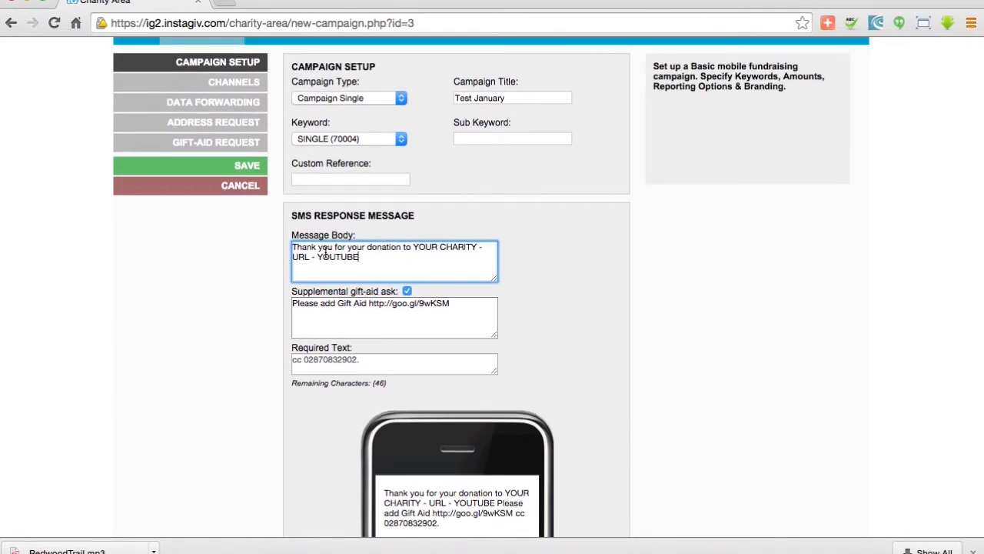
scroll(324, 254, "up", 3)
left_click(243, 173)
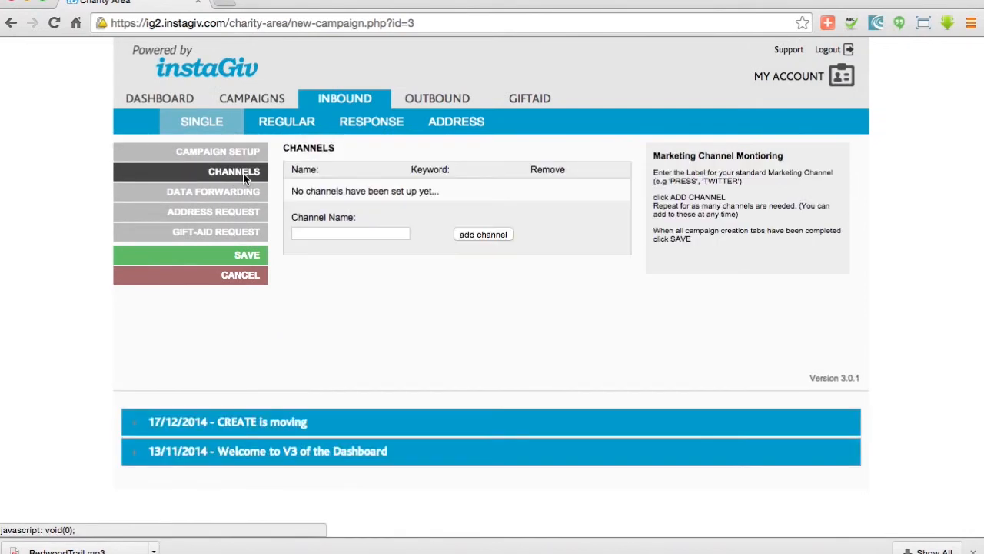
left_click(310, 233)
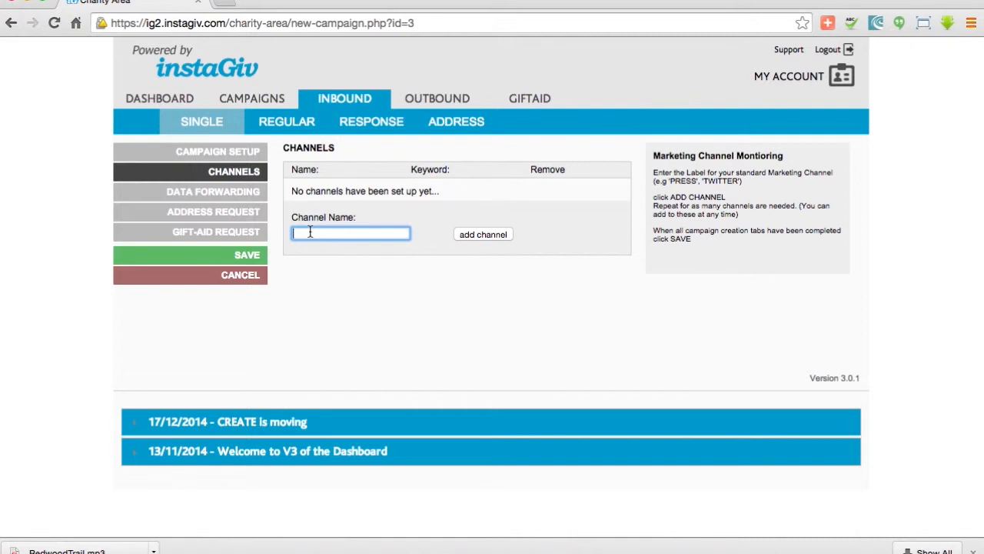
type("Bus Stop")
left_click(482, 234)
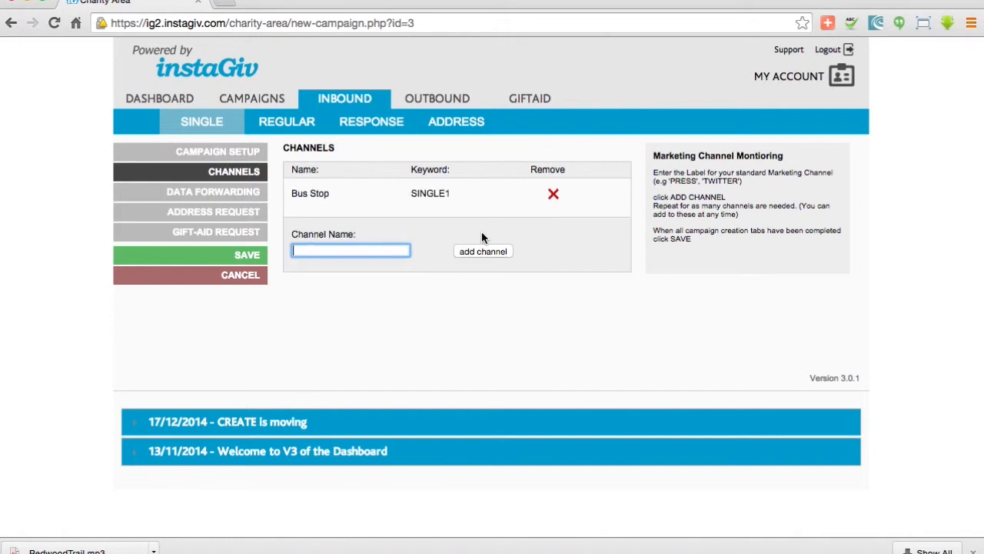
Add a second marketing channel named "Leaflet"
left_click_drag(411, 193, 451, 193)
left_click(449, 242)
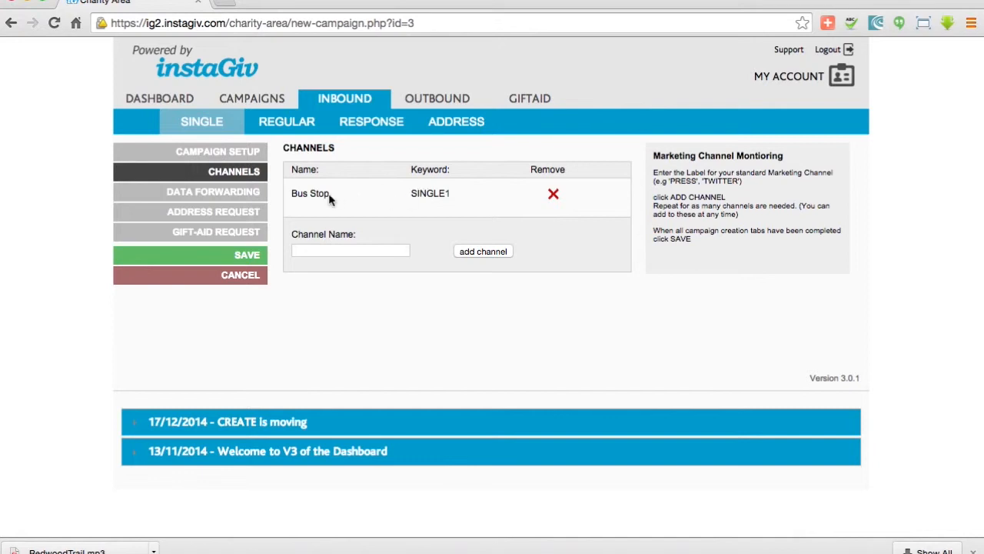
left_click(334, 248)
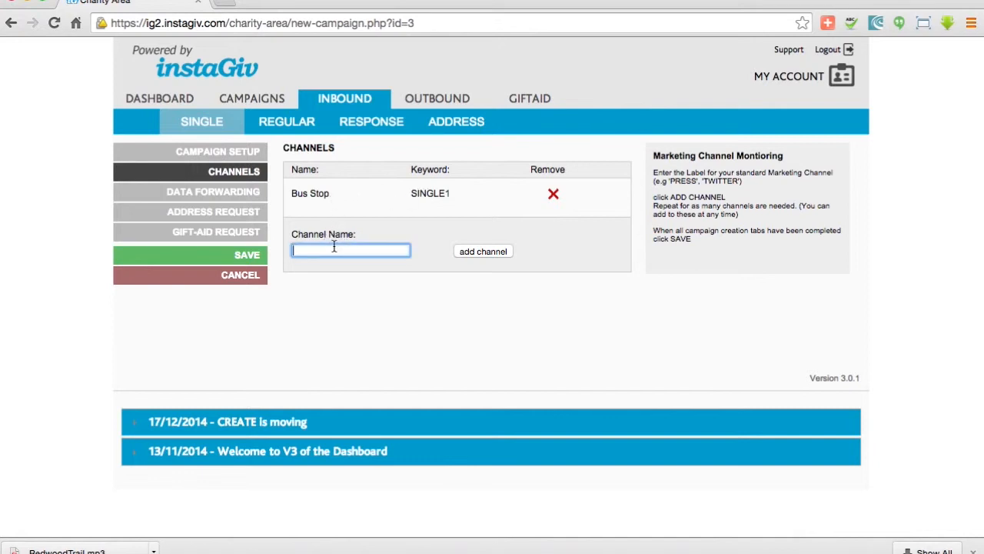
type("Leaflet")
left_click(458, 256)
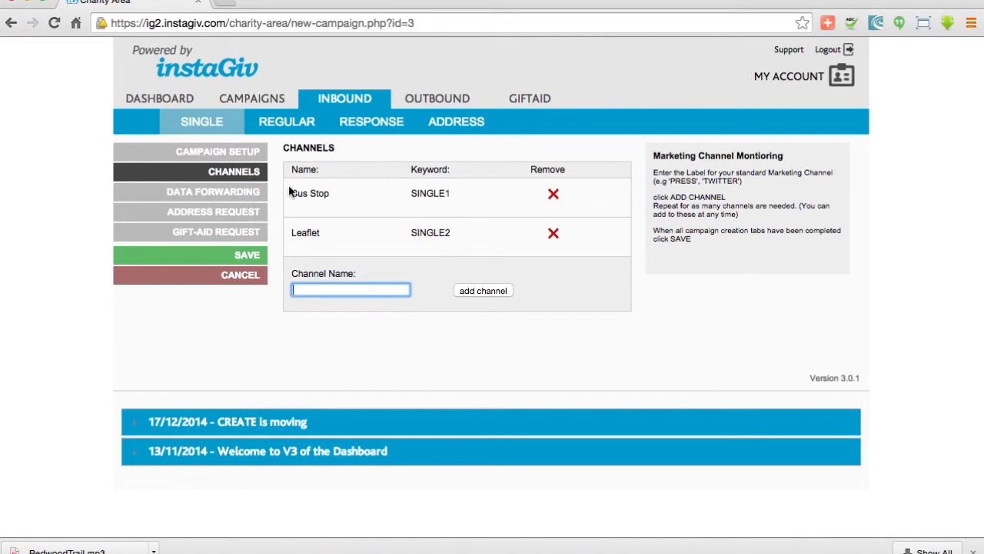
Open SMS Data Forwarding, switch forwarding on and check the Send To destinations
left_click(254, 194)
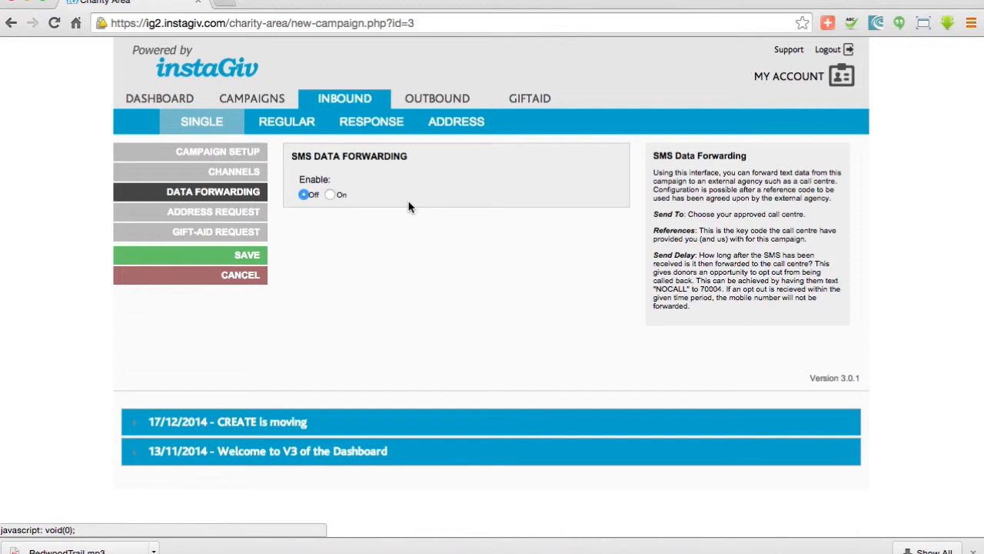
left_click(331, 195)
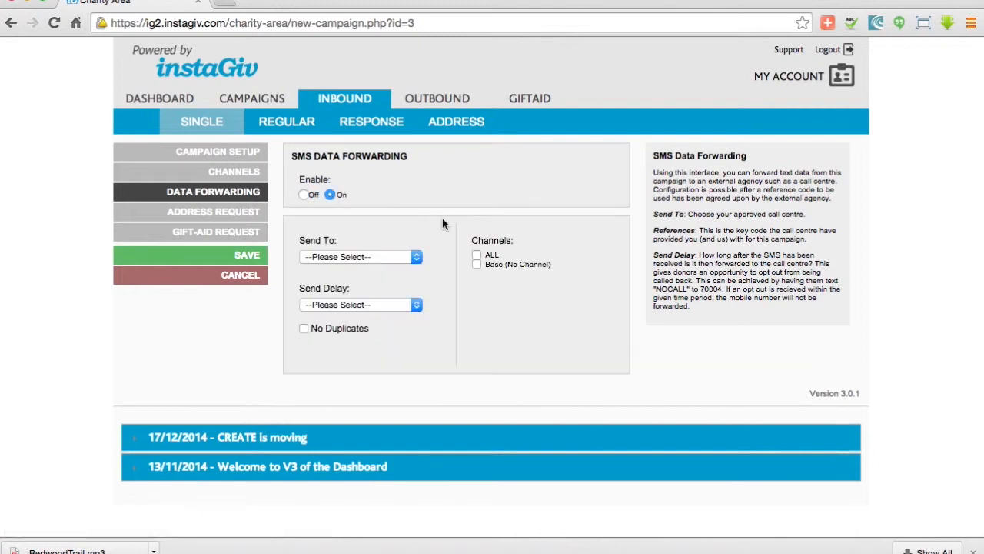
left_click(378, 260)
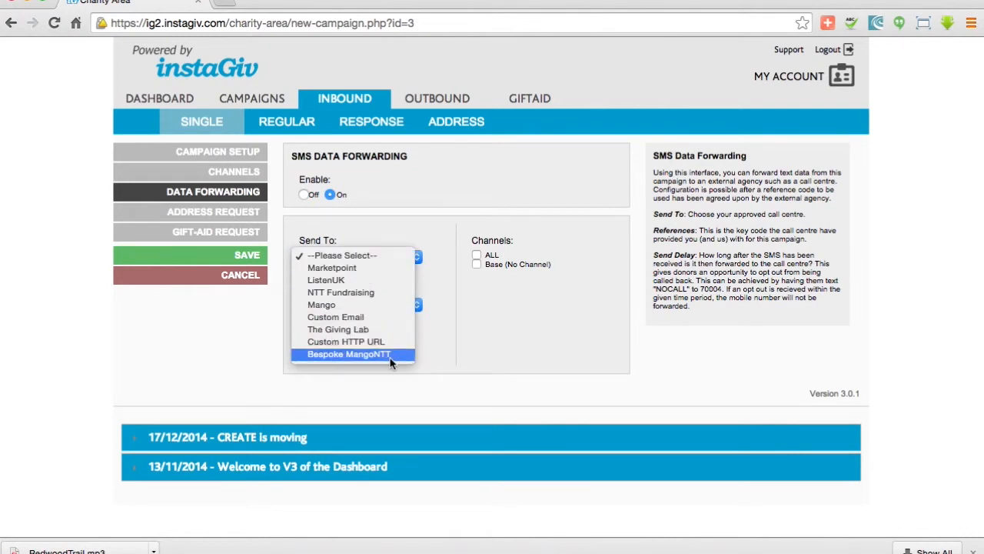
left_click(442, 311)
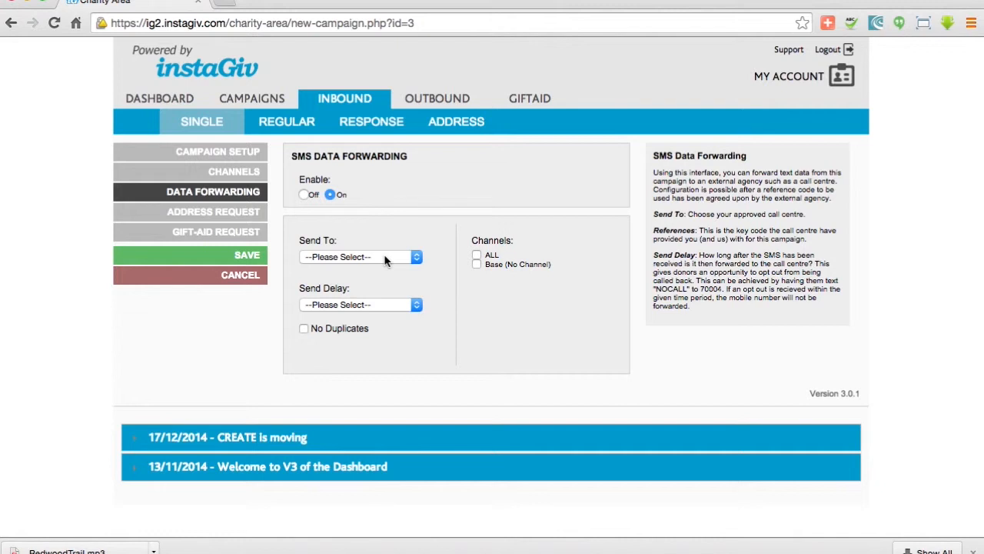
Look over the Send Delay options, then switch SMS data forwarding back off
left_click(377, 305)
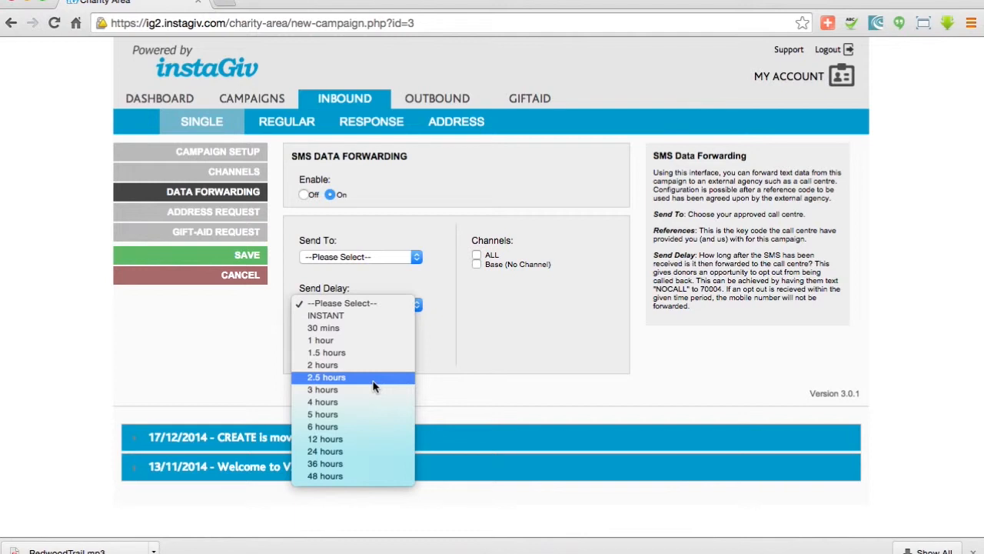
left_click(449, 294)
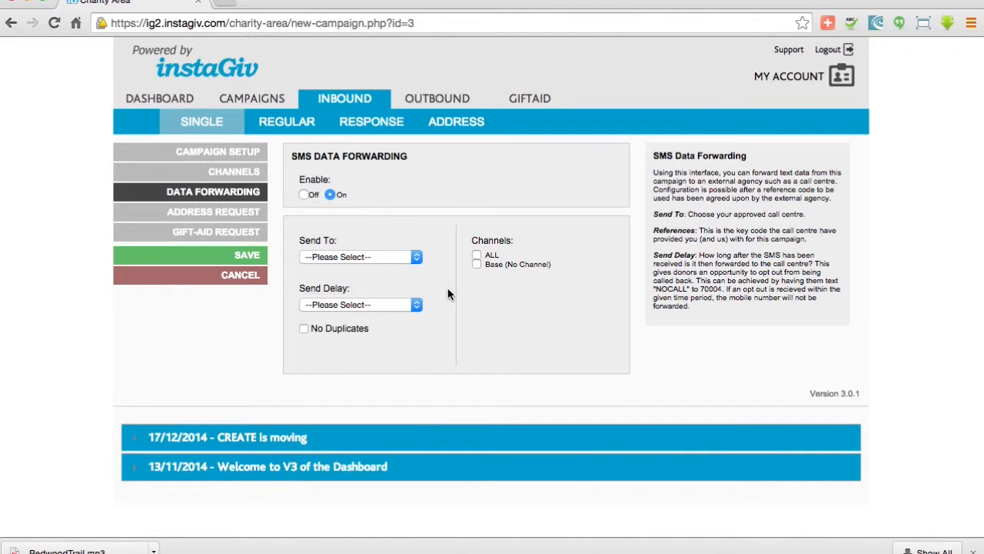
left_click(305, 195)
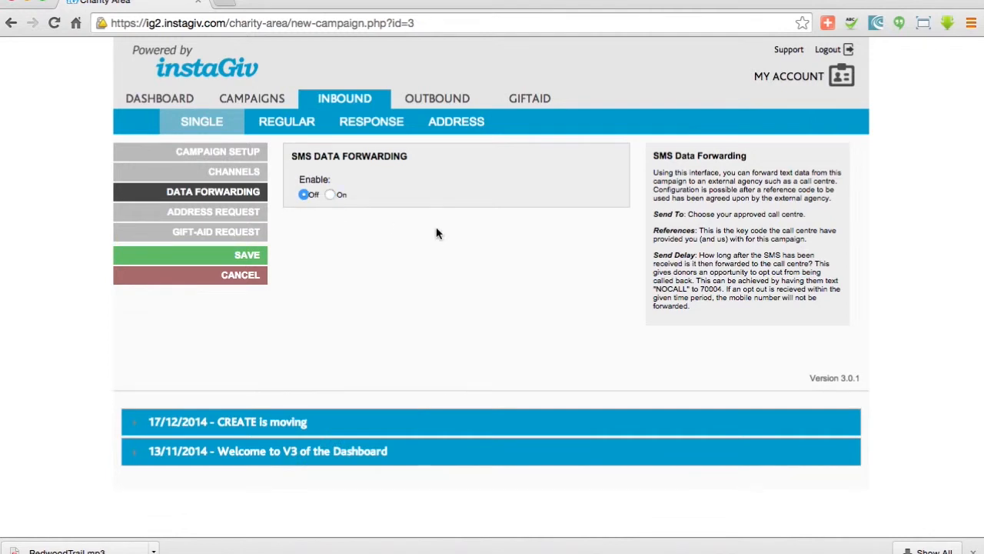
Check the Address Request and Gift-Aid Request sections, switching the gift-aid request on and back off, and save the campaign
left_click(238, 219)
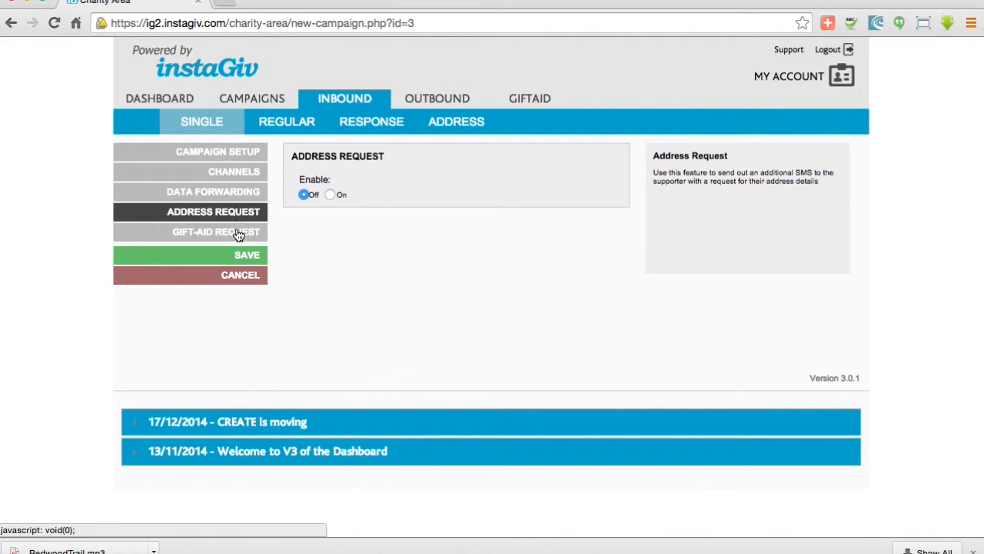
left_click(238, 235)
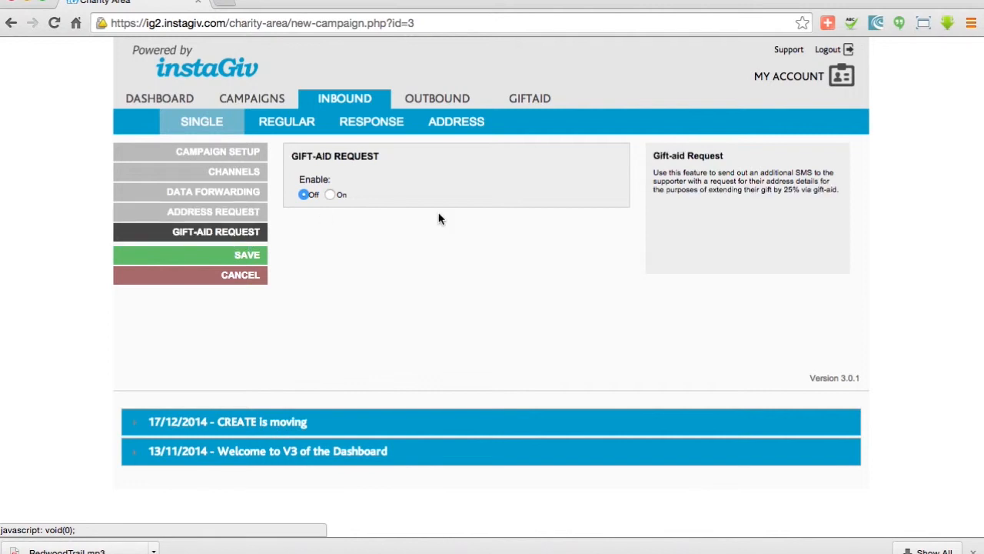
left_click(330, 195)
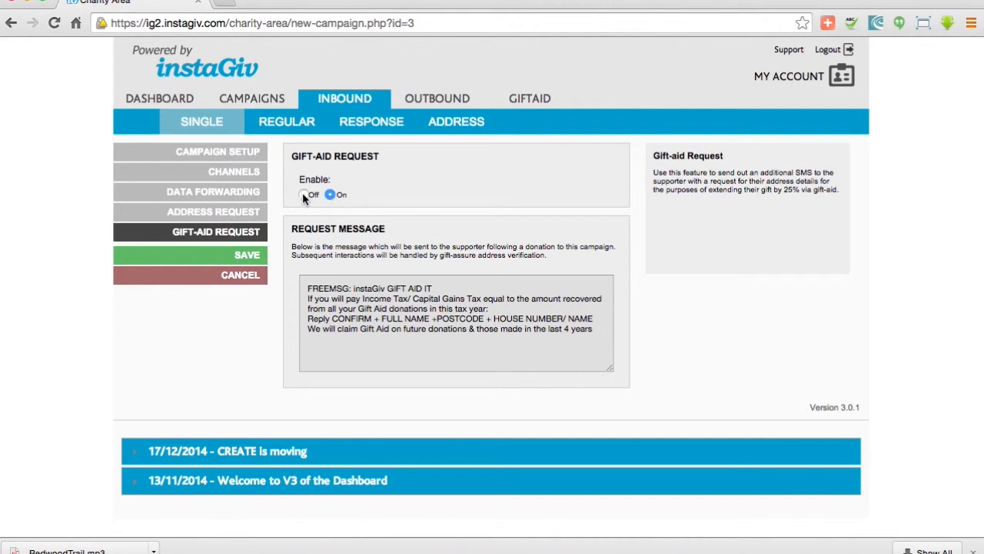
left_click(304, 195)
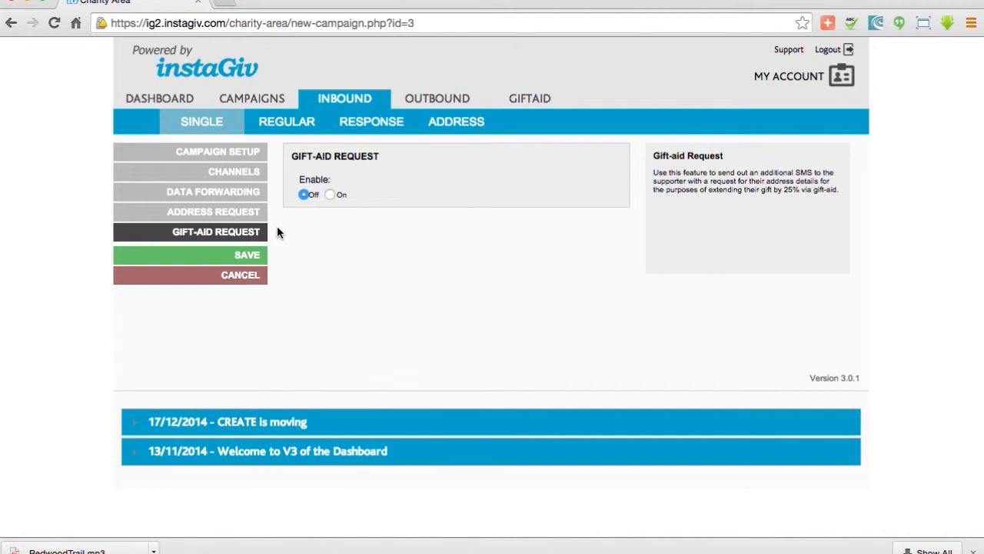
left_click(252, 255)
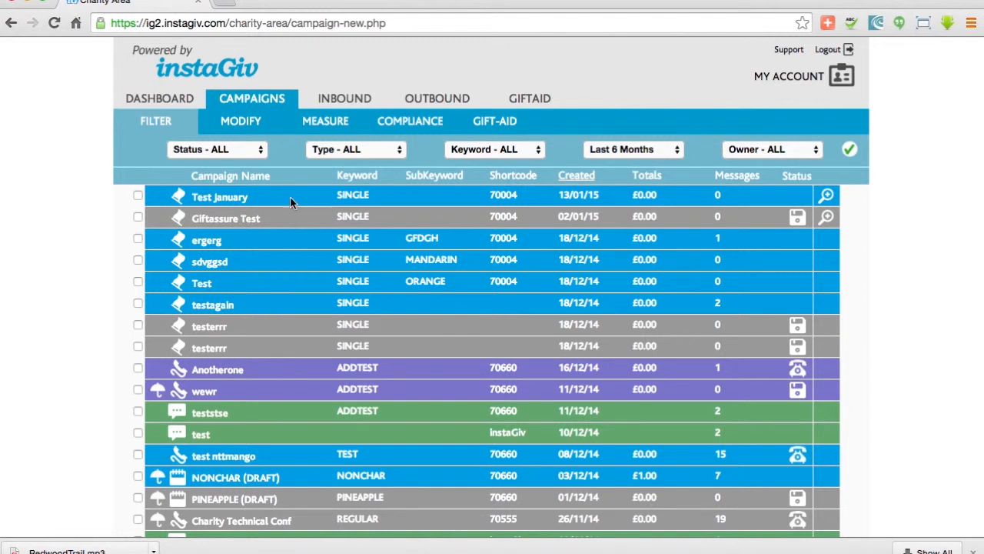
Expand the Test January campaign's channels, open the campaign for editing and save it without changes
left_click(826, 196)
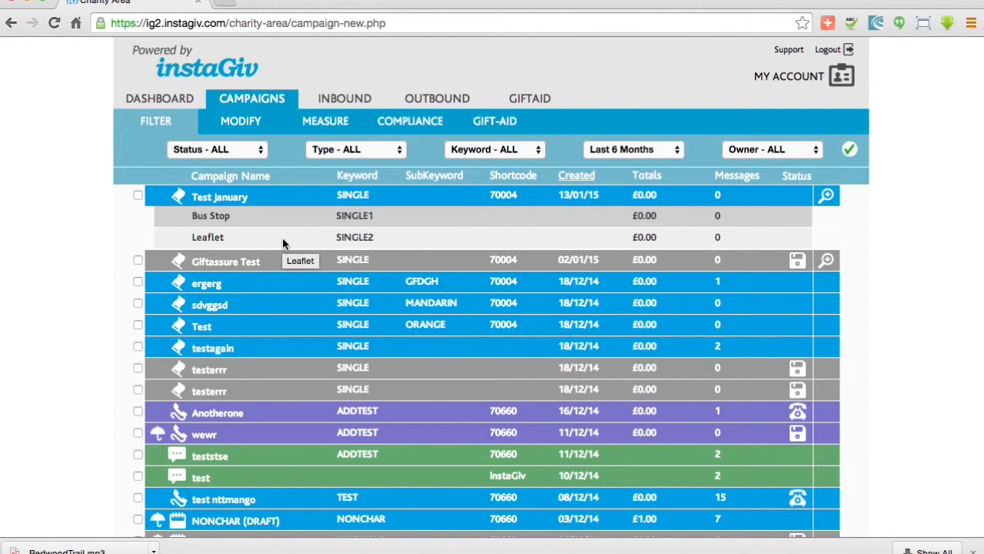
left_click(288, 192)
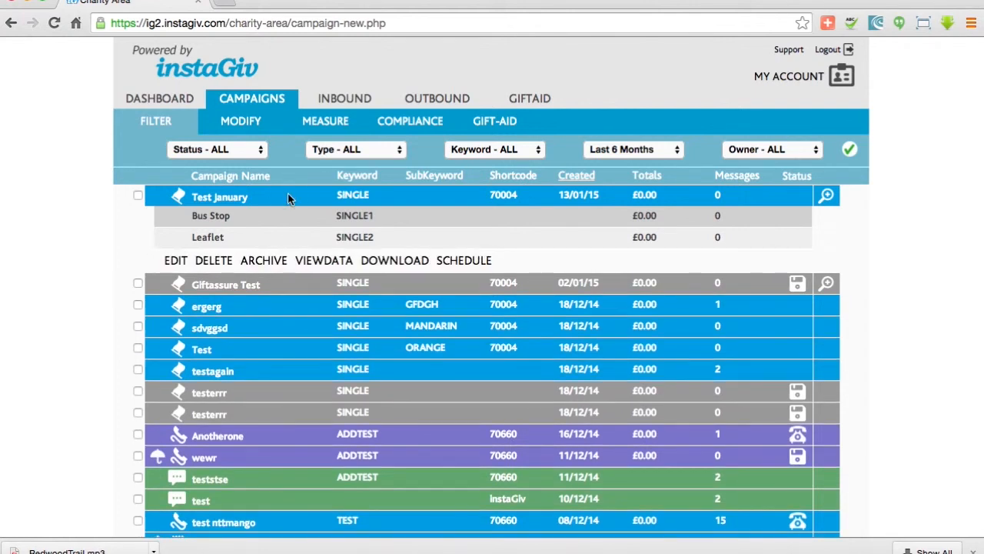
left_click(207, 256)
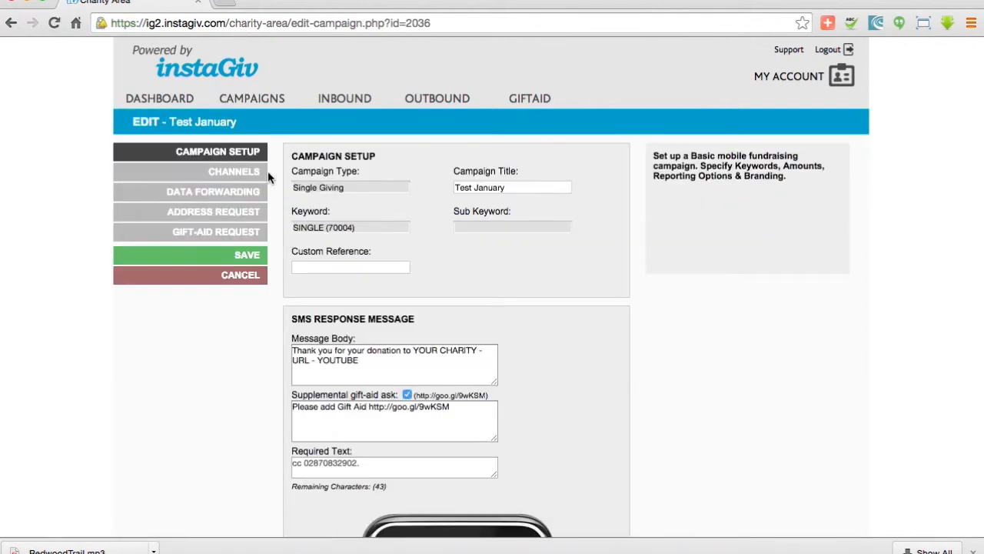
left_click(248, 256)
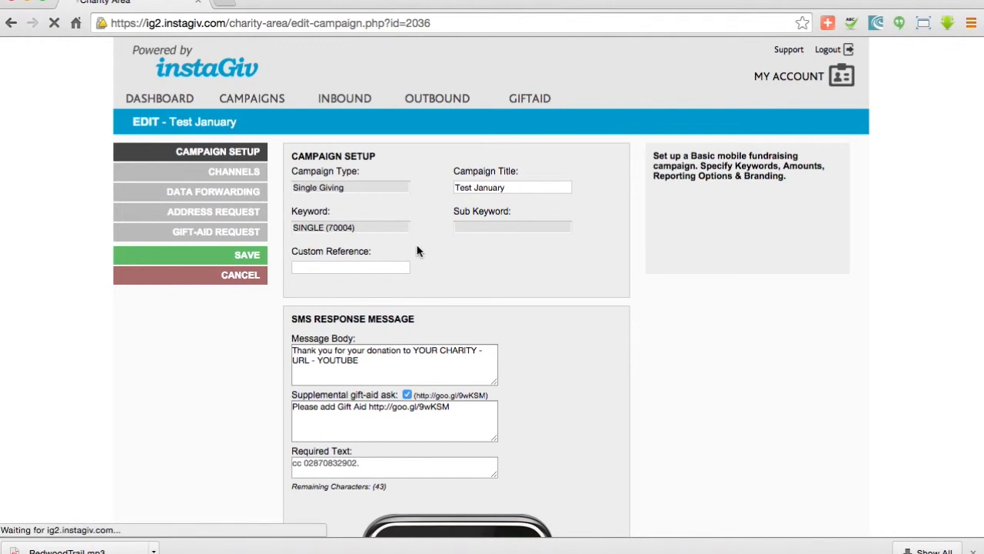
Open the Test January campaign's data report and scroll through its donation charts
left_click(272, 195)
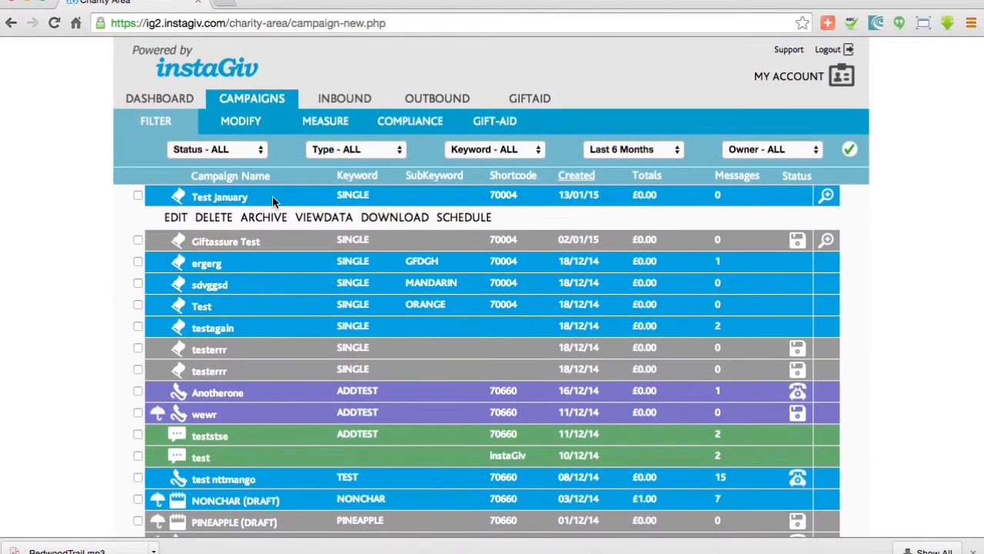
left_click(321, 218)
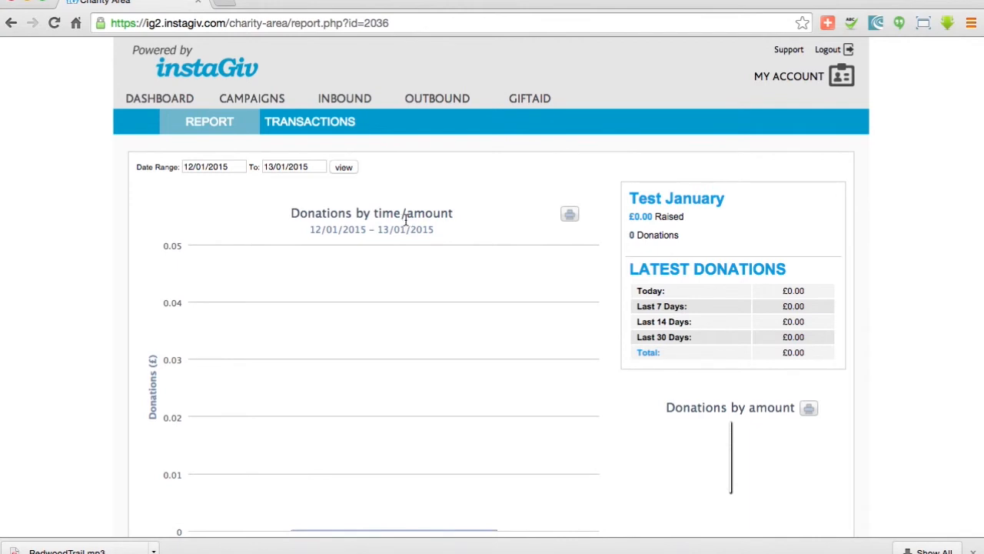
scroll(406, 224, "down", 5)
scroll(406, 225, "down", 2)
scroll(406, 225, "up", 6)
scroll(406, 224, "down", 3)
scroll(407, 254, "down", 5)
scroll(459, 312, "up", 1)
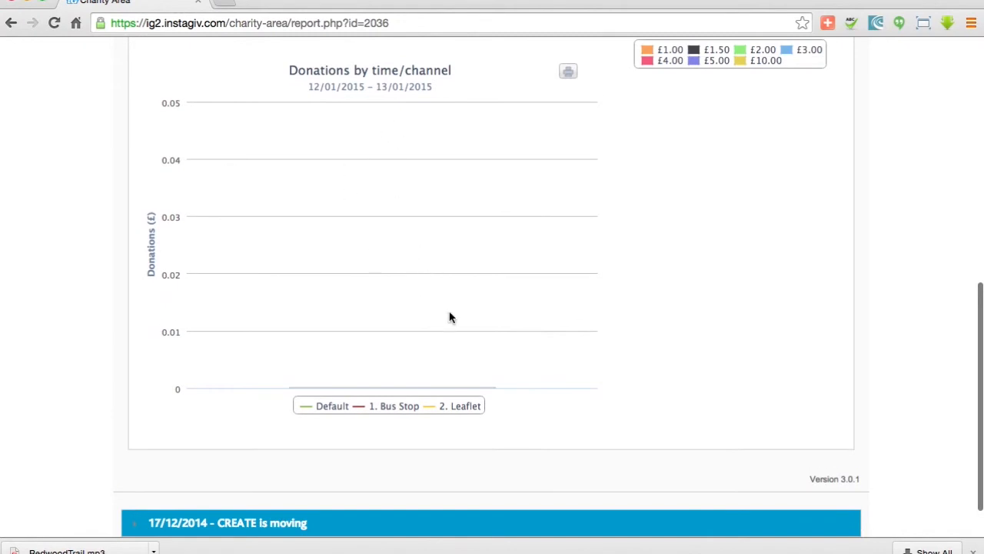
scroll(451, 317, "up", 1)
scroll(450, 318, "up", 10)
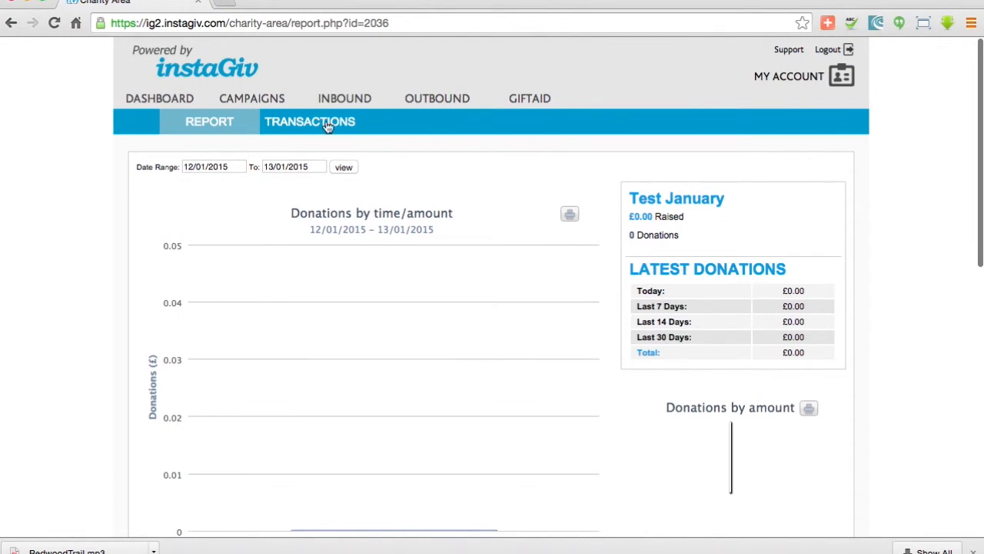
Open the Single giving compliance text under Campaigns and select it
left_click(250, 106)
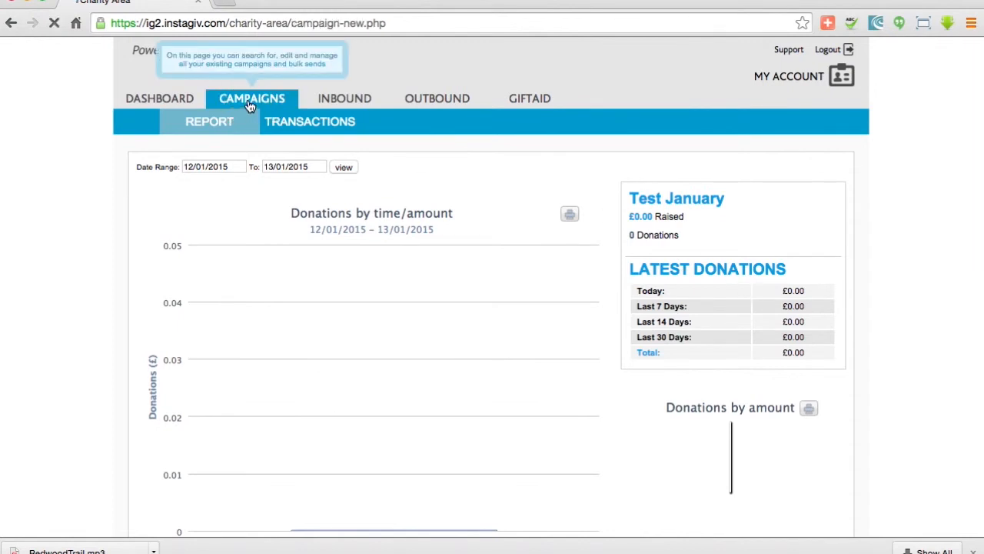
left_click(444, 130)
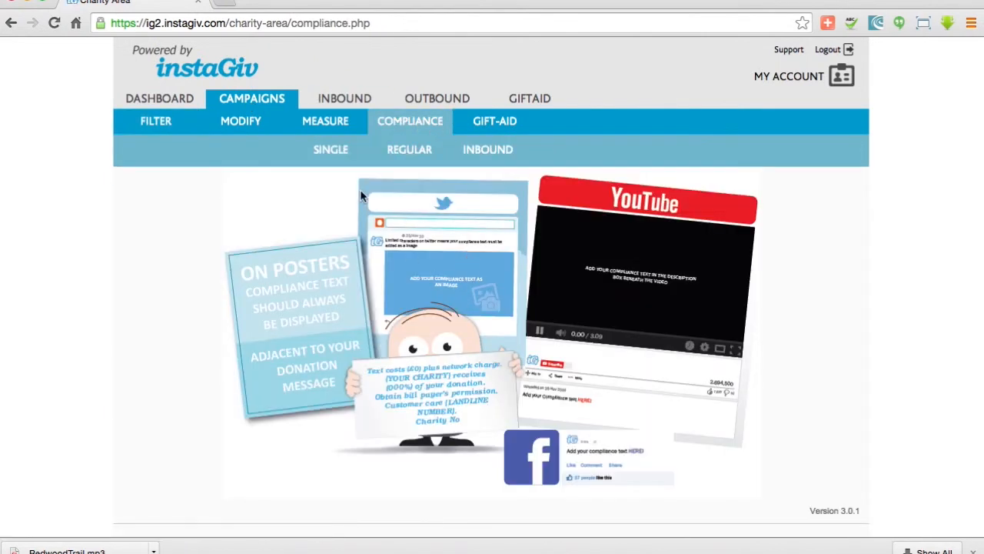
left_click(343, 154)
left_click(666, 215)
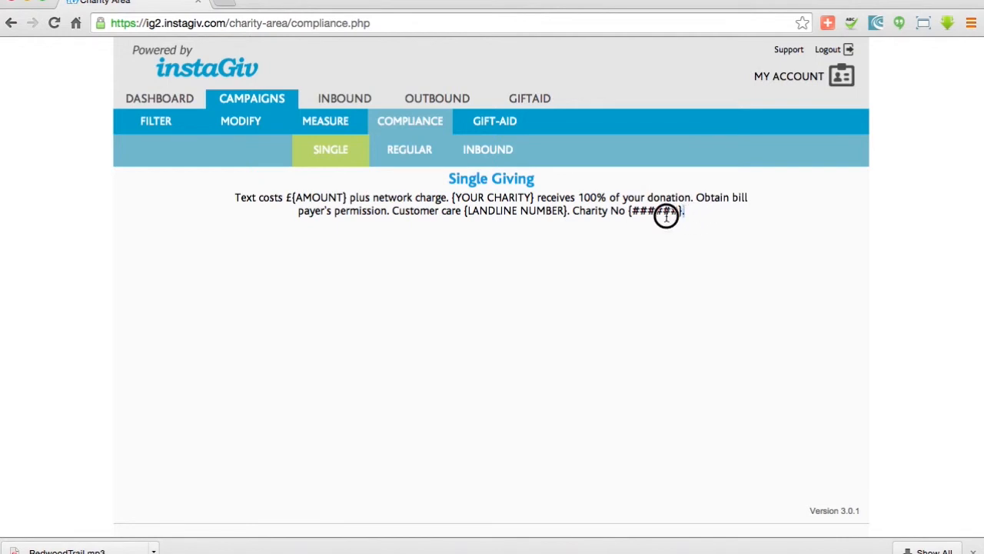
left_click_drag(266, 218, 238, 197)
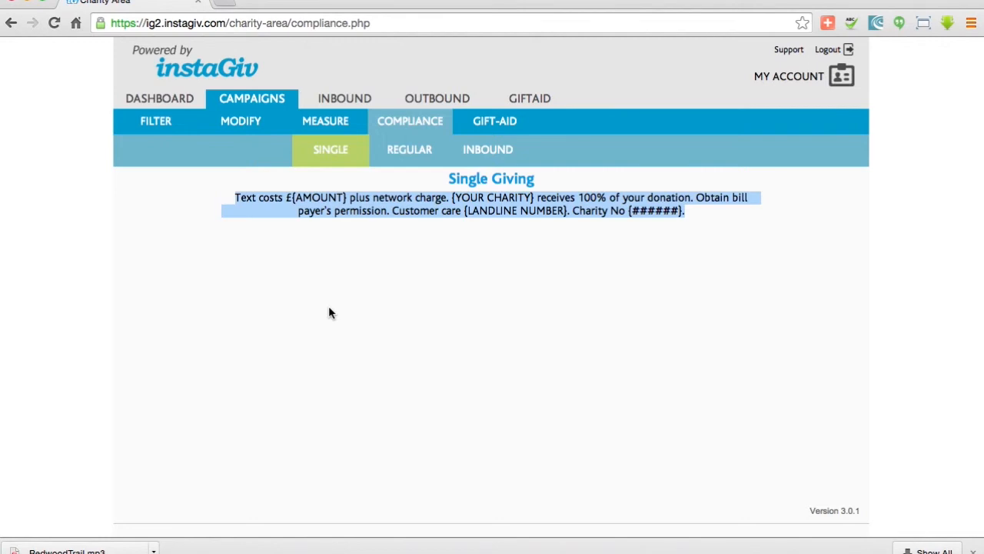
left_click(305, 199)
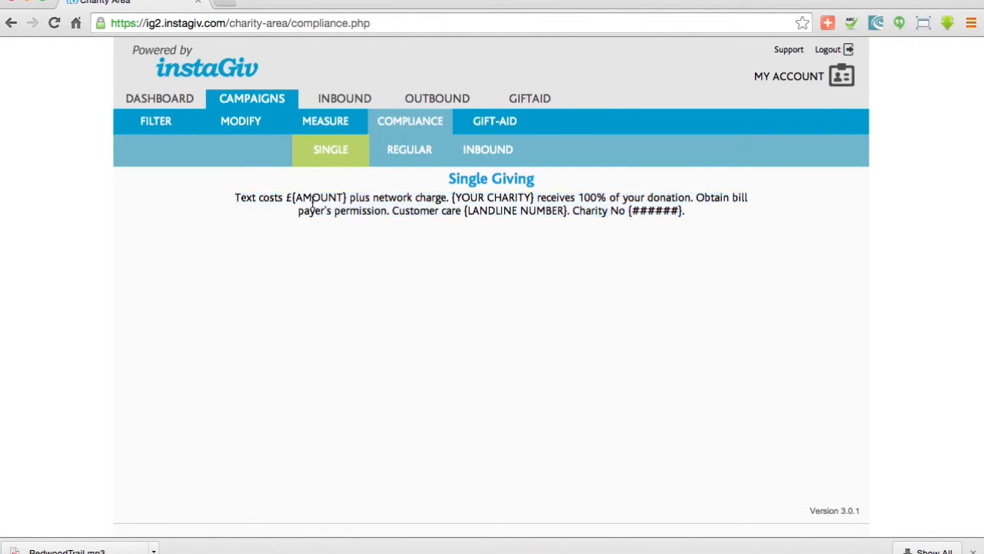
Open the account's Keywords list and check the default price of the SINGLE keyword, keeping £3.00
left_click(843, 84)
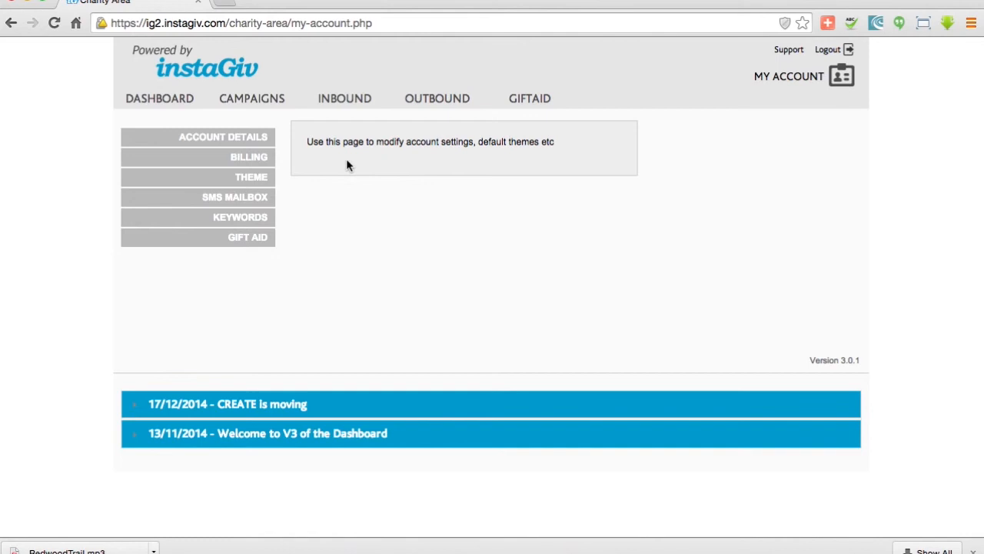
left_click(250, 219)
left_click(359, 145)
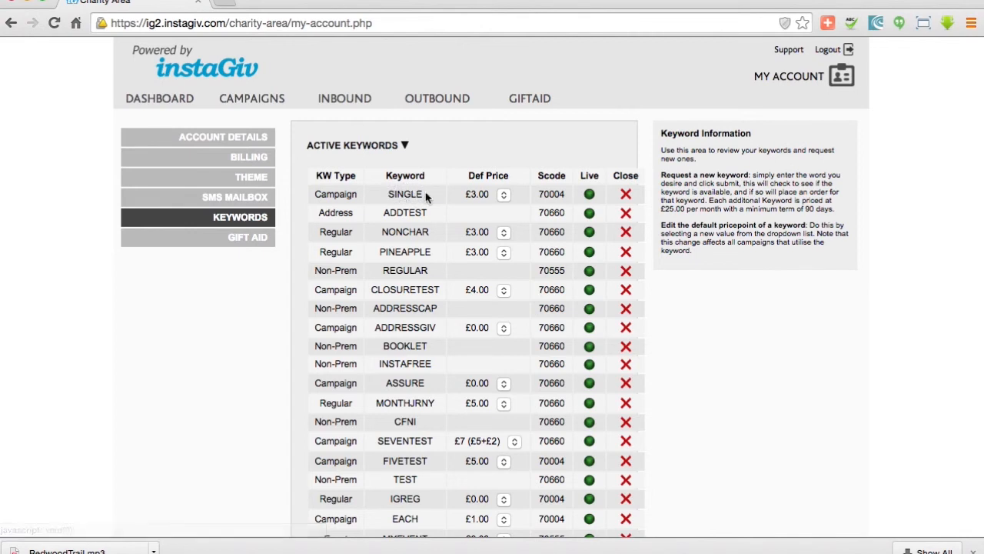
left_click(502, 194)
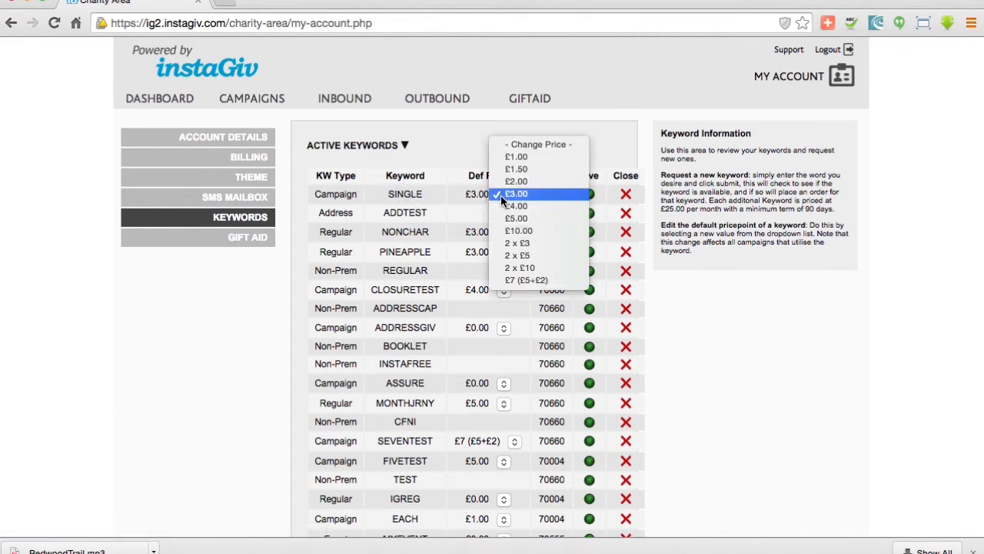
left_click(509, 197)
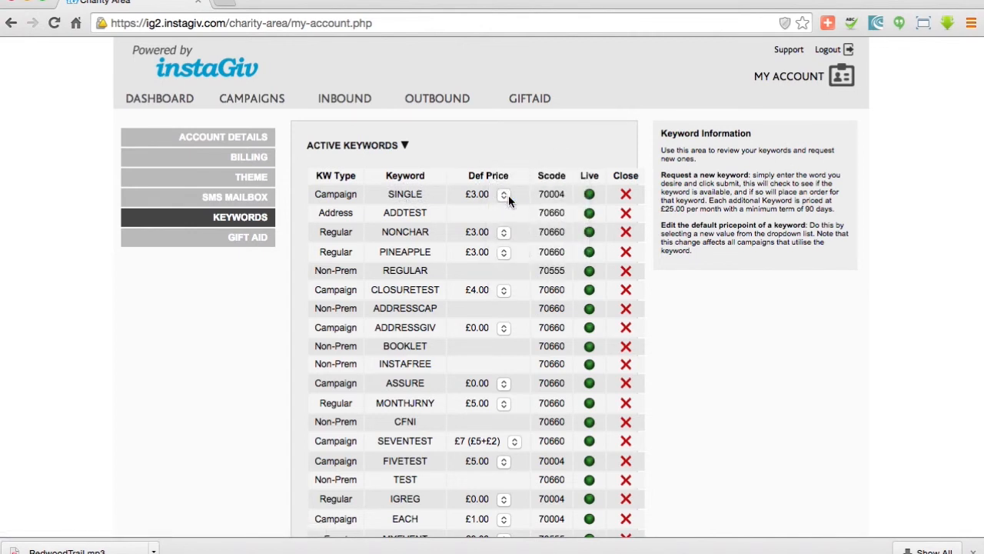
Filter the campaign list to Current status and Inb Single type, and show the Test January campaign's actions
left_click(847, 86)
left_click(239, 103)
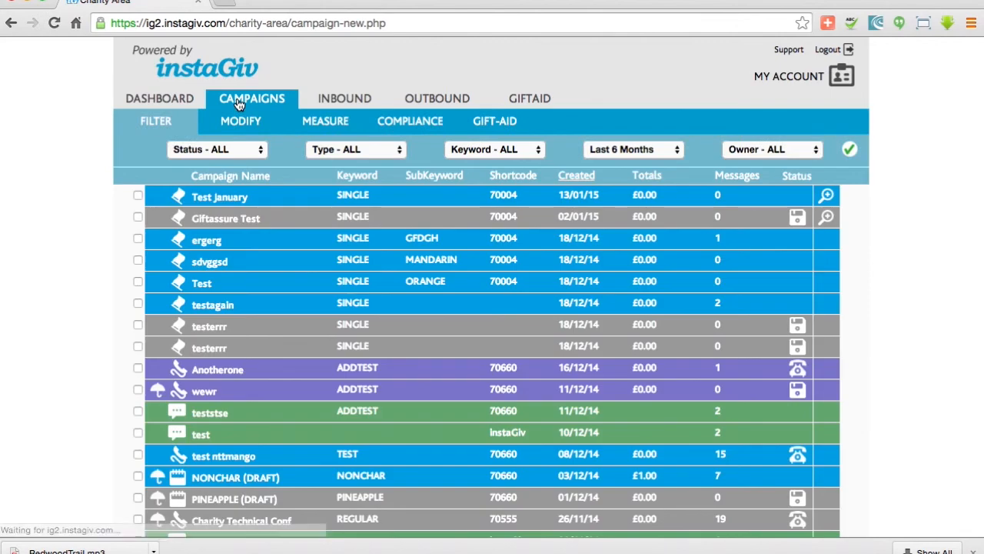
left_click(244, 150)
left_click(236, 162)
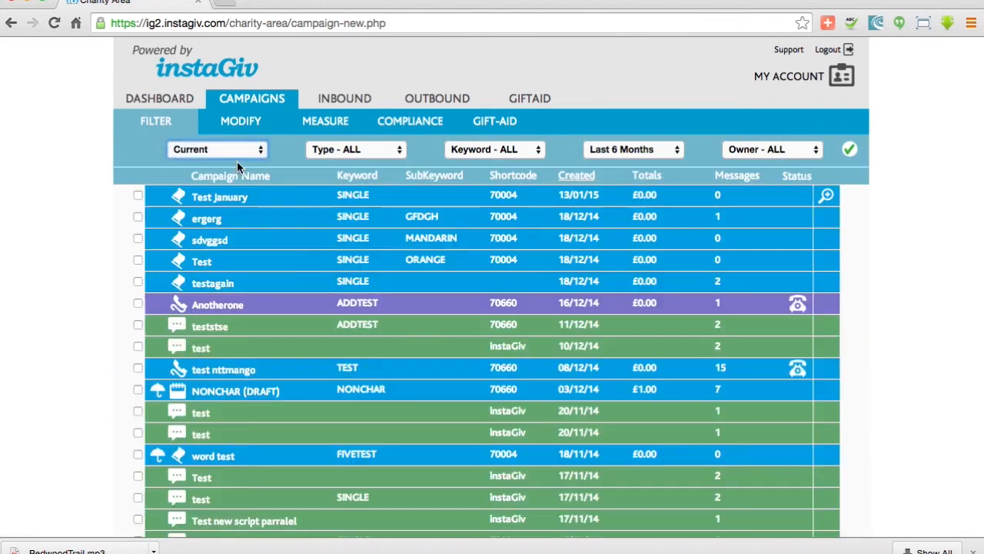
left_click(323, 149)
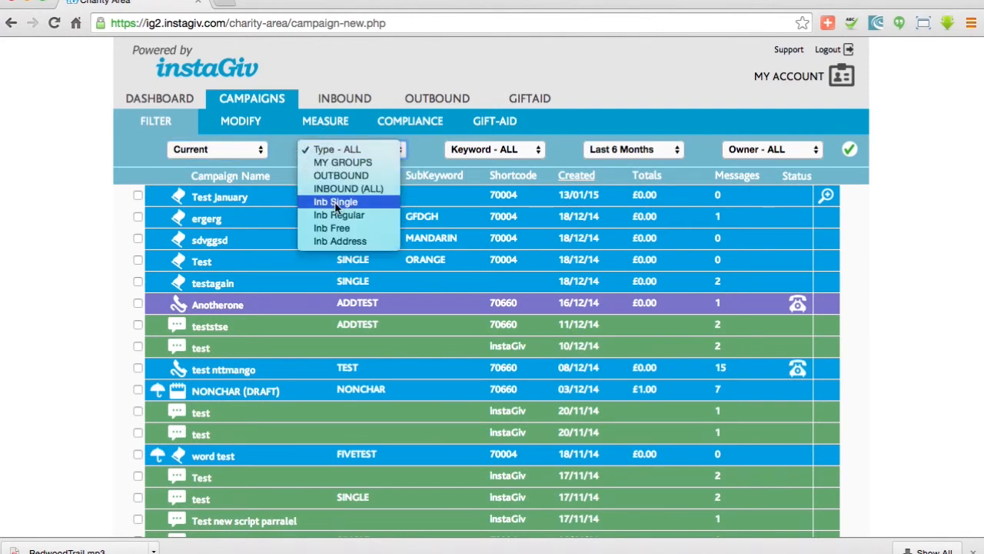
left_click(370, 204)
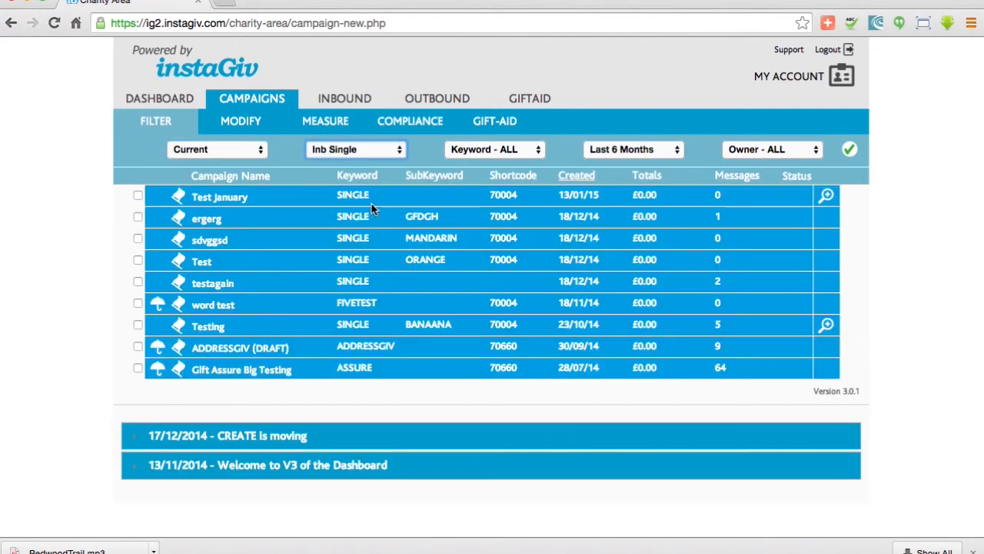
left_click(379, 202)
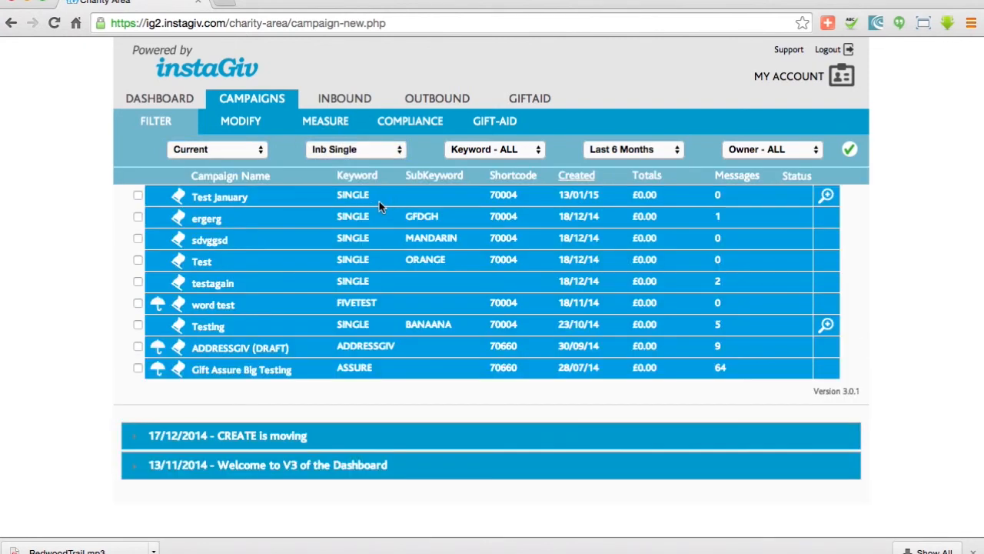
left_click(279, 197)
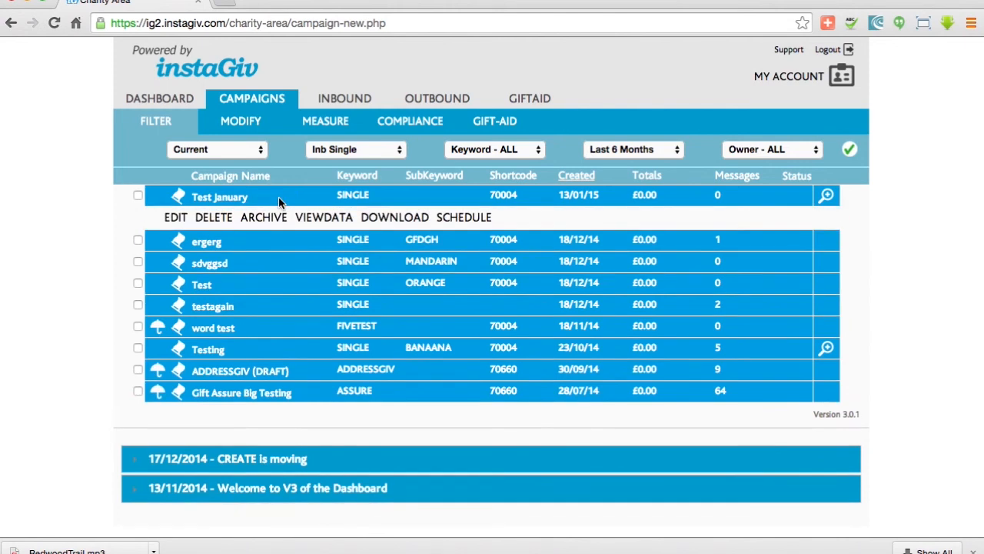
left_click(278, 197)
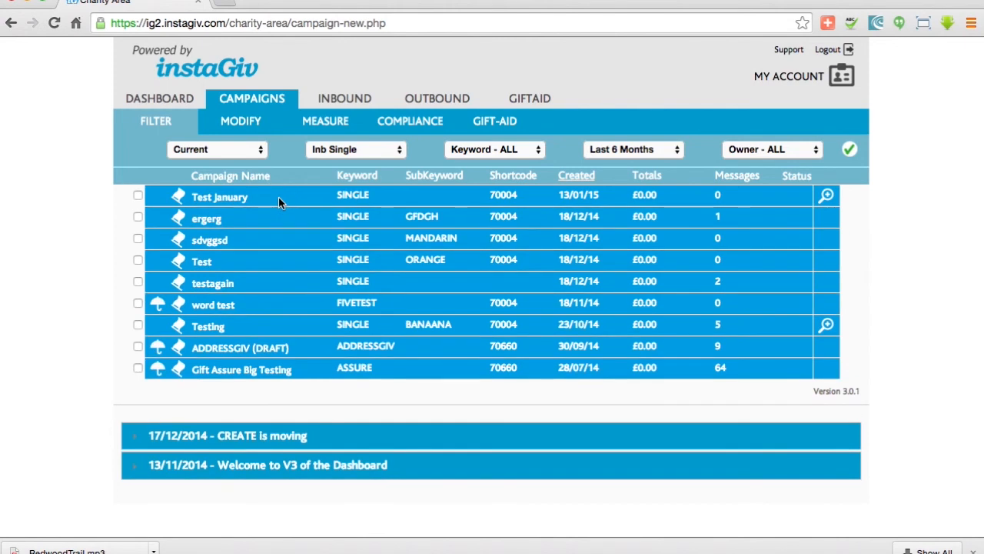